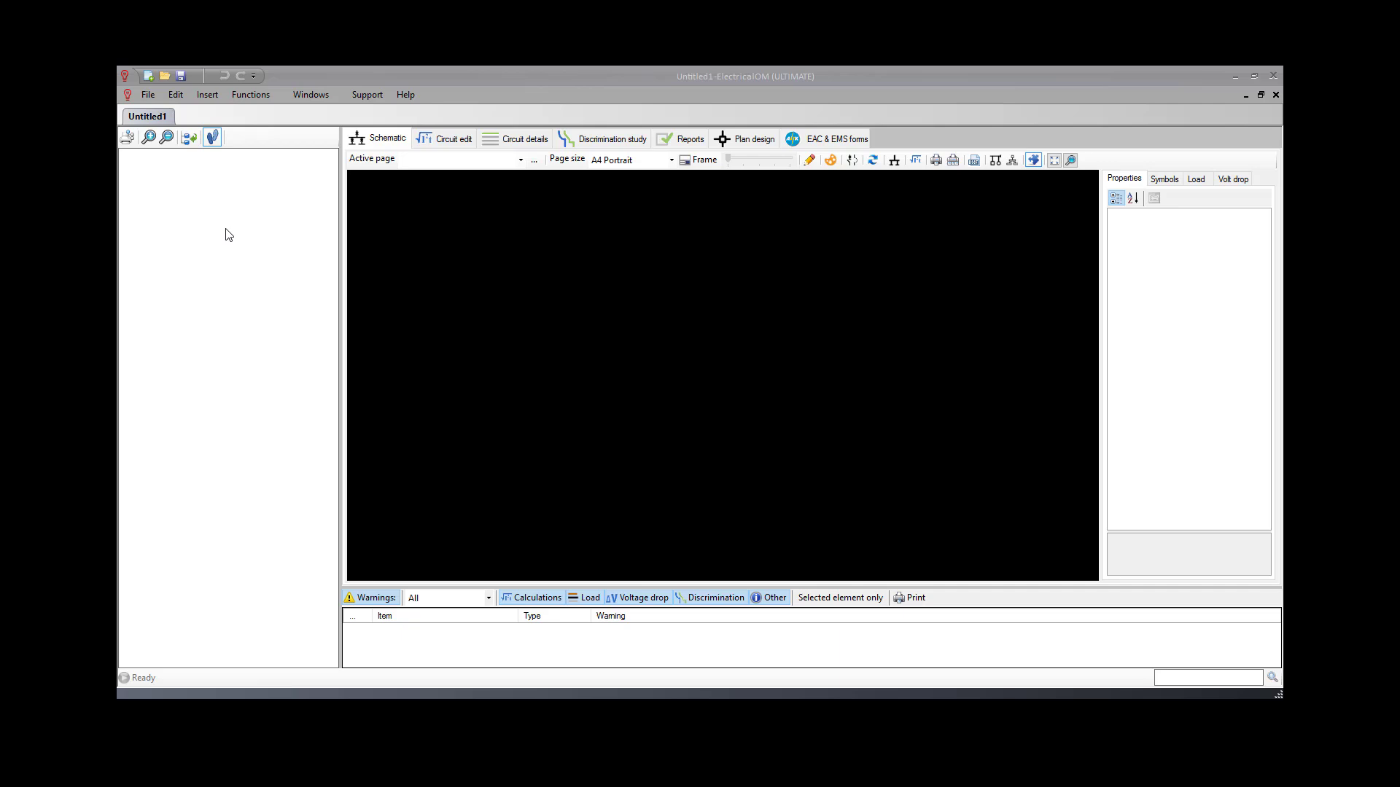
Insert a 3Ph + N supply source (TN-C-S 400/230V 50Hz) onto the Main schematic.
right_click(226, 229)
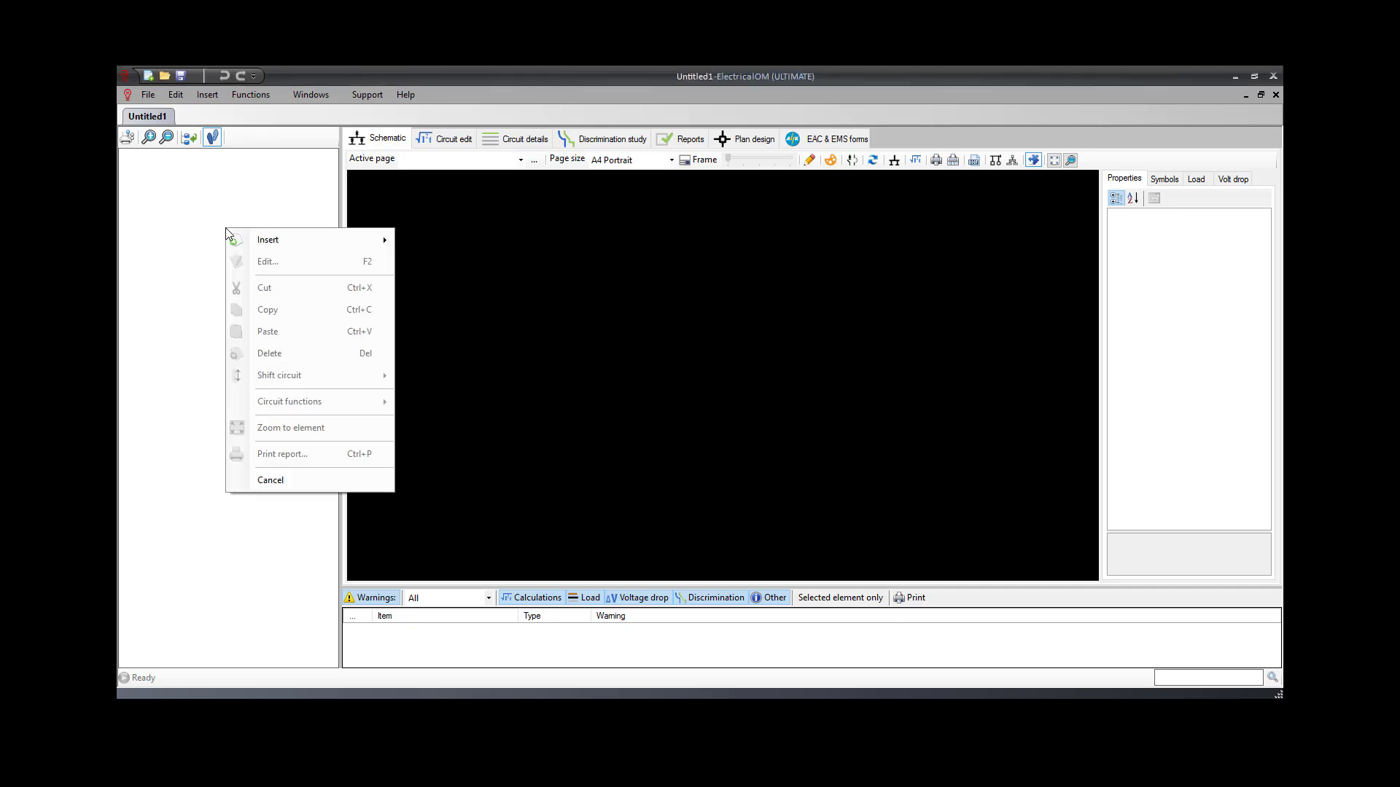
mouse_move(319, 248)
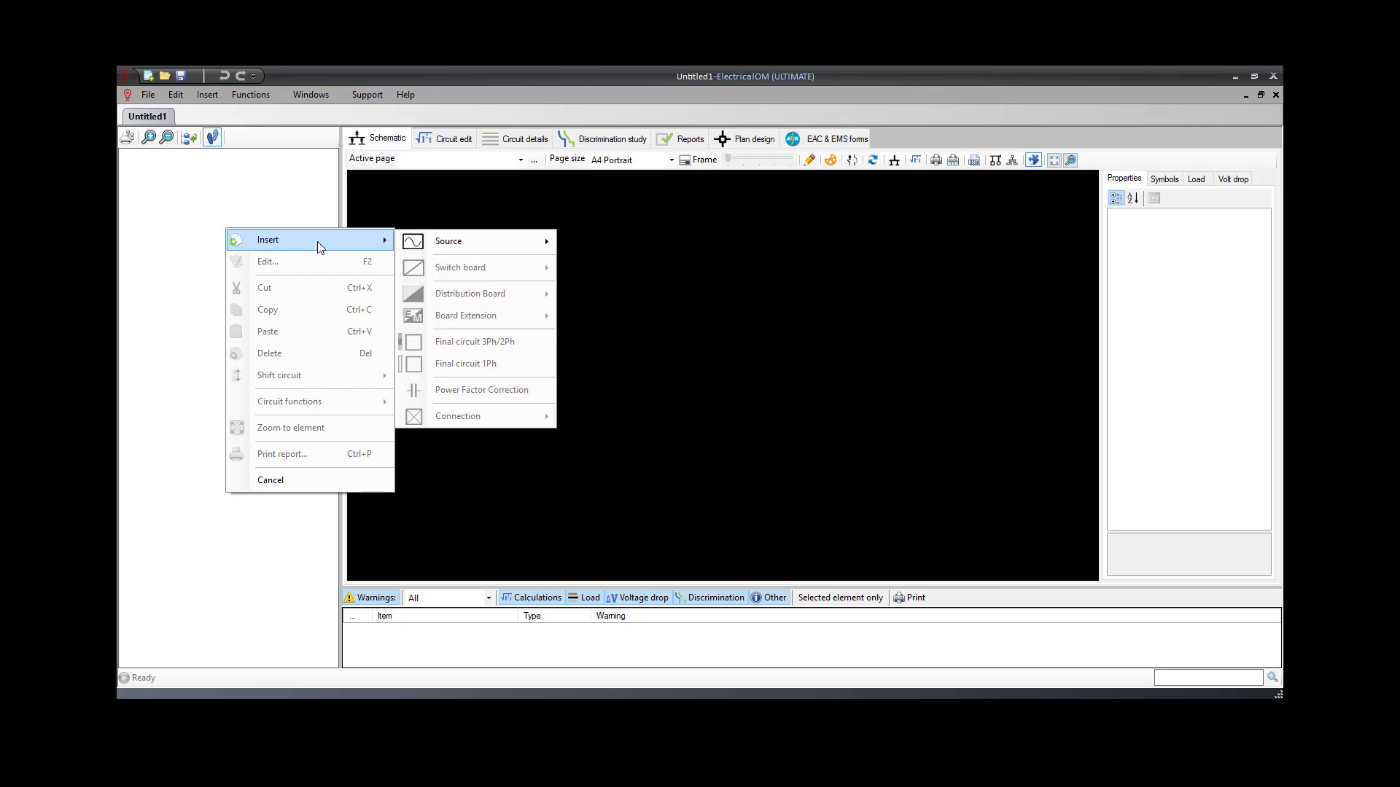
mouse_move(464, 245)
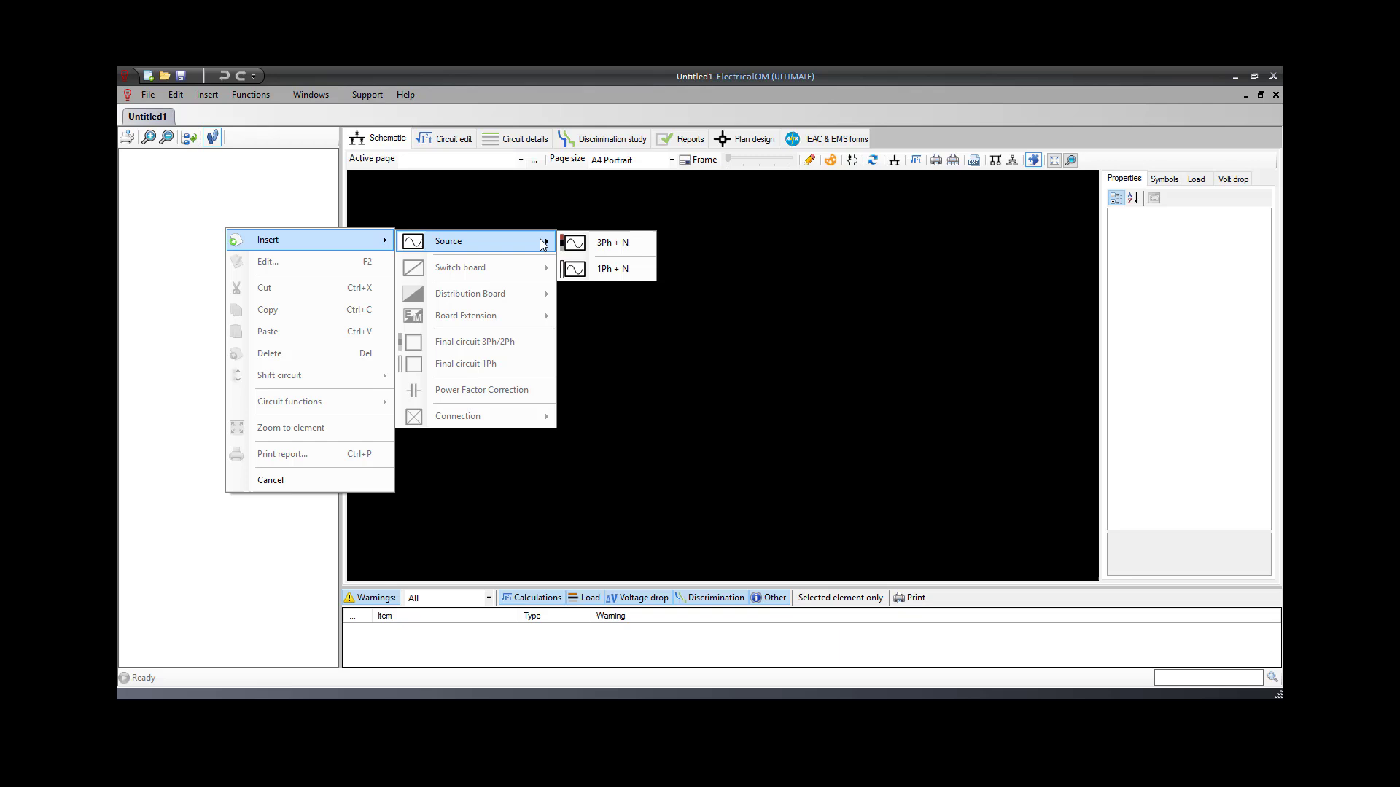
click(622, 245)
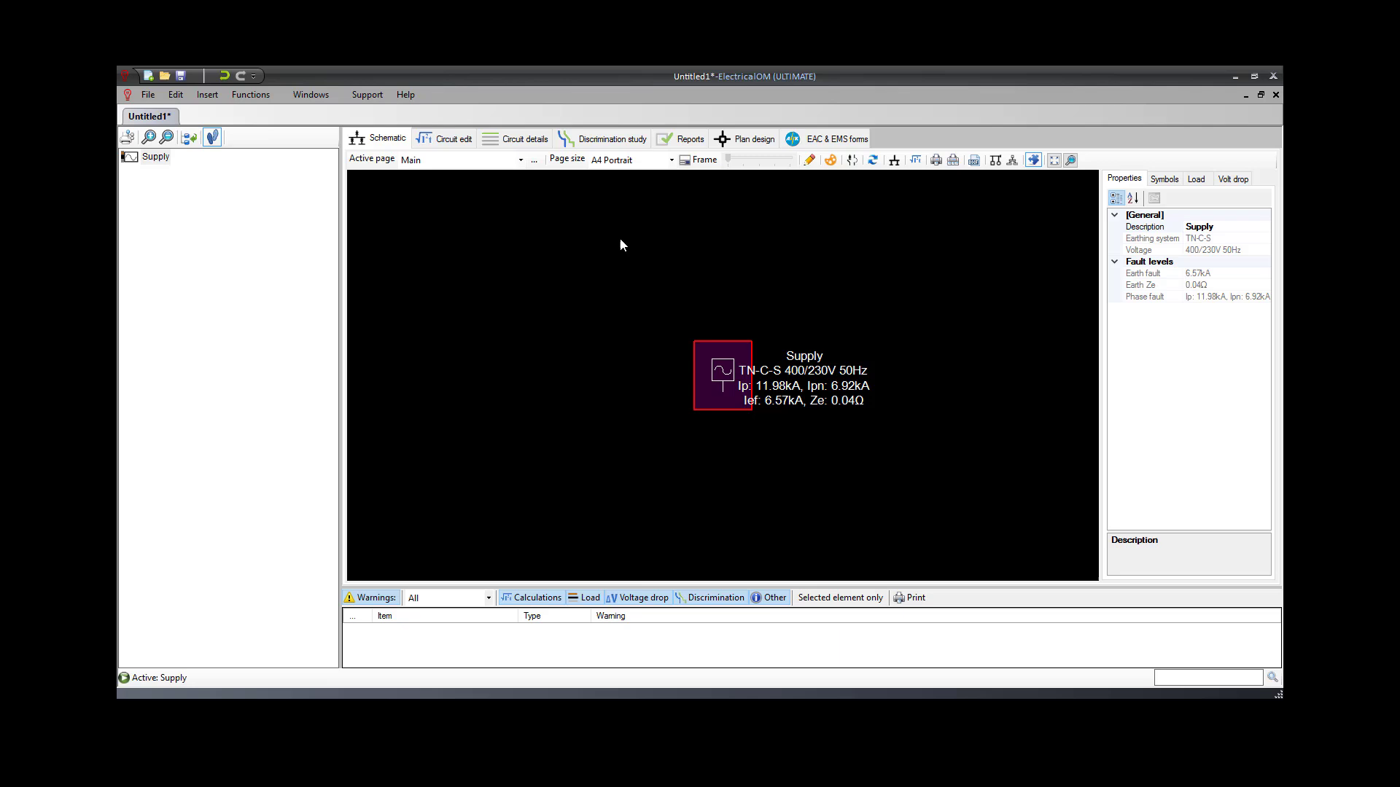
Open the Supply's Edit Source dialog, review the voltage-drop limits info, and list the supply methods.
double_click(726, 374)
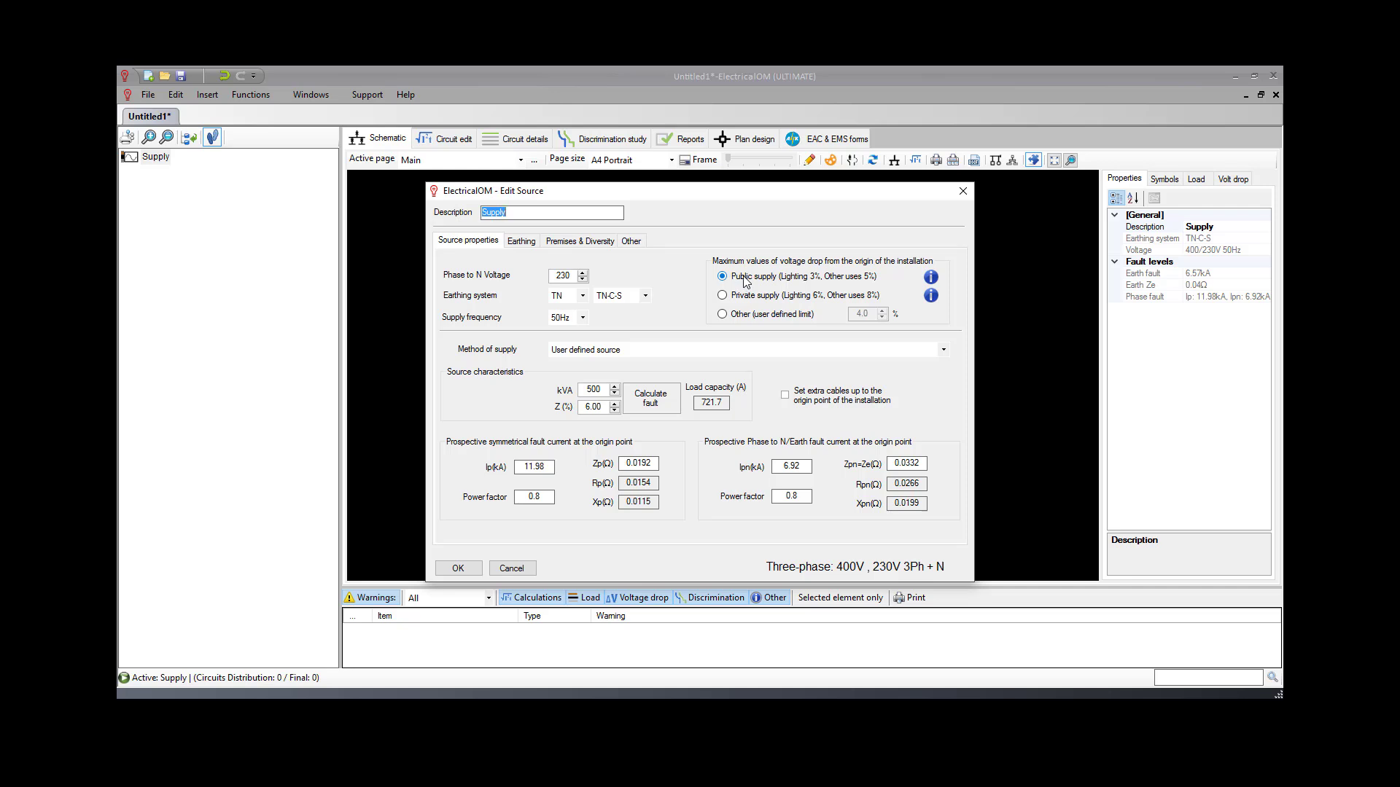
click(932, 279)
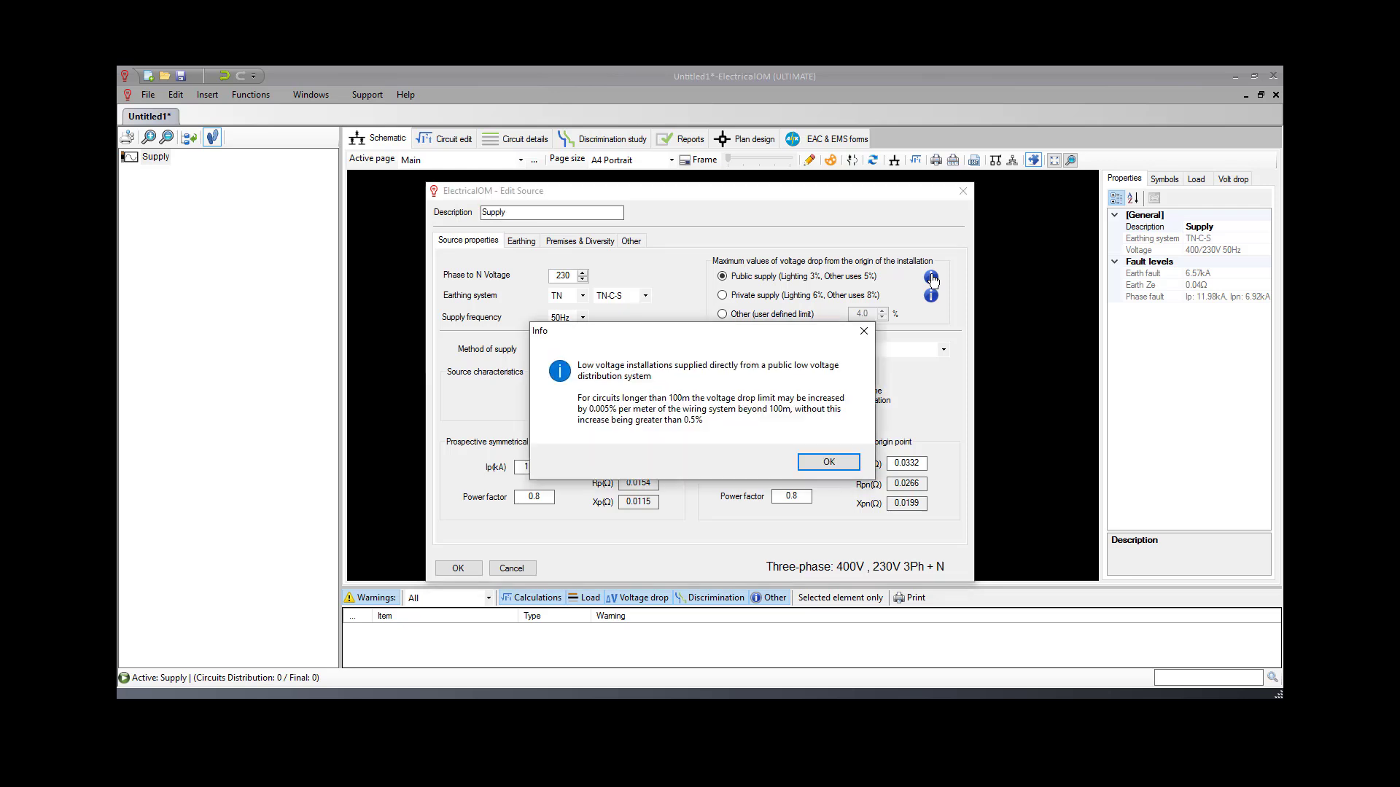
click(865, 332)
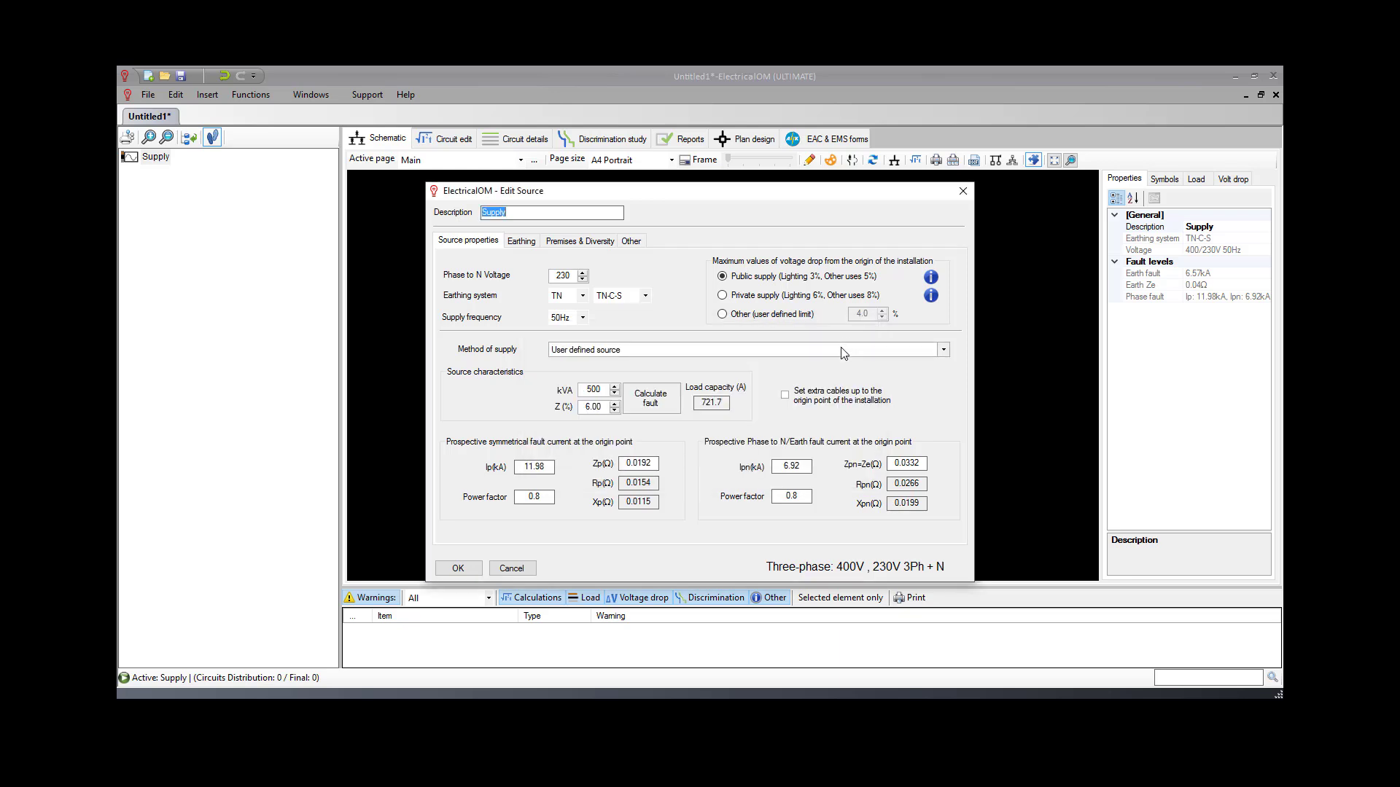
click(844, 355)
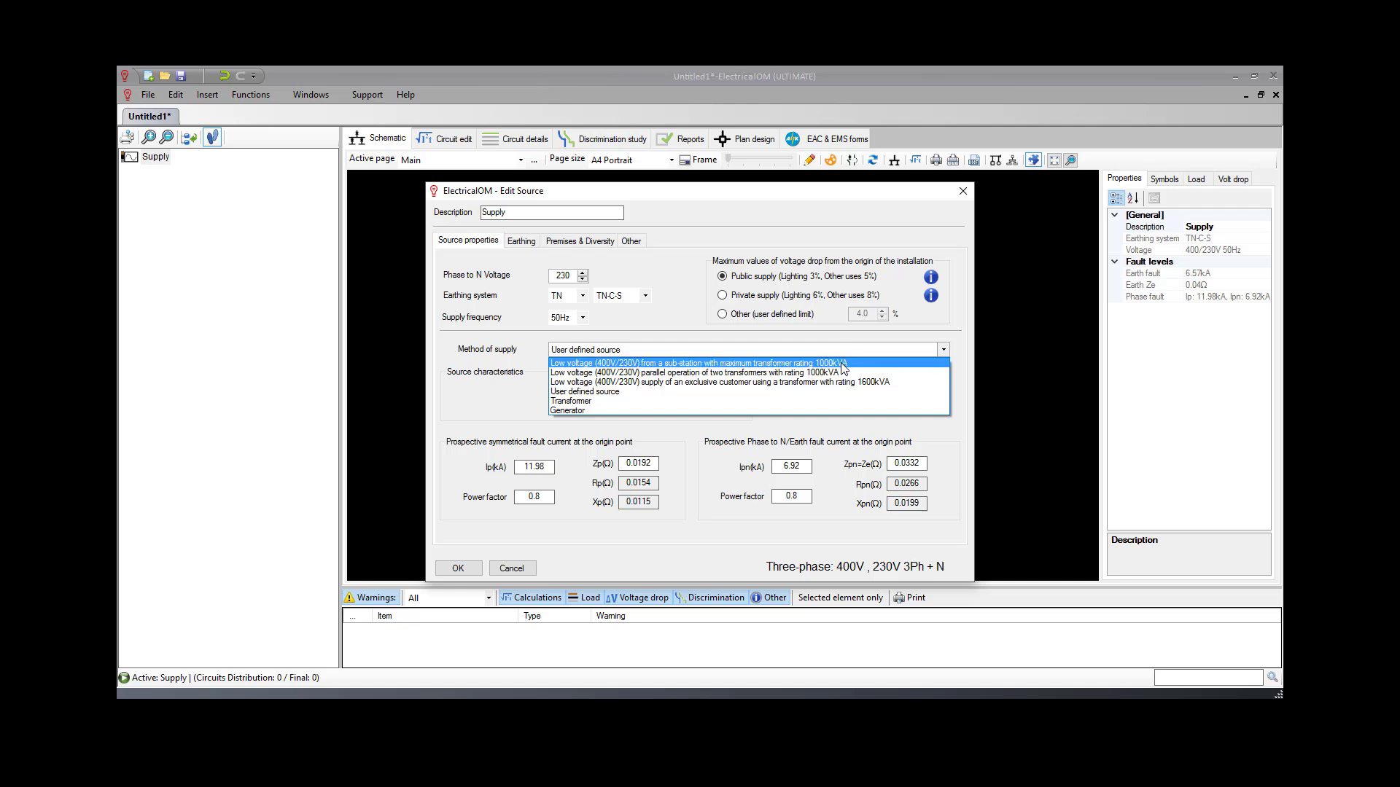
Feed the Supply from a 1000kVA substation via 75 m of 3 x 300/110mm² Al cable.
click(843, 363)
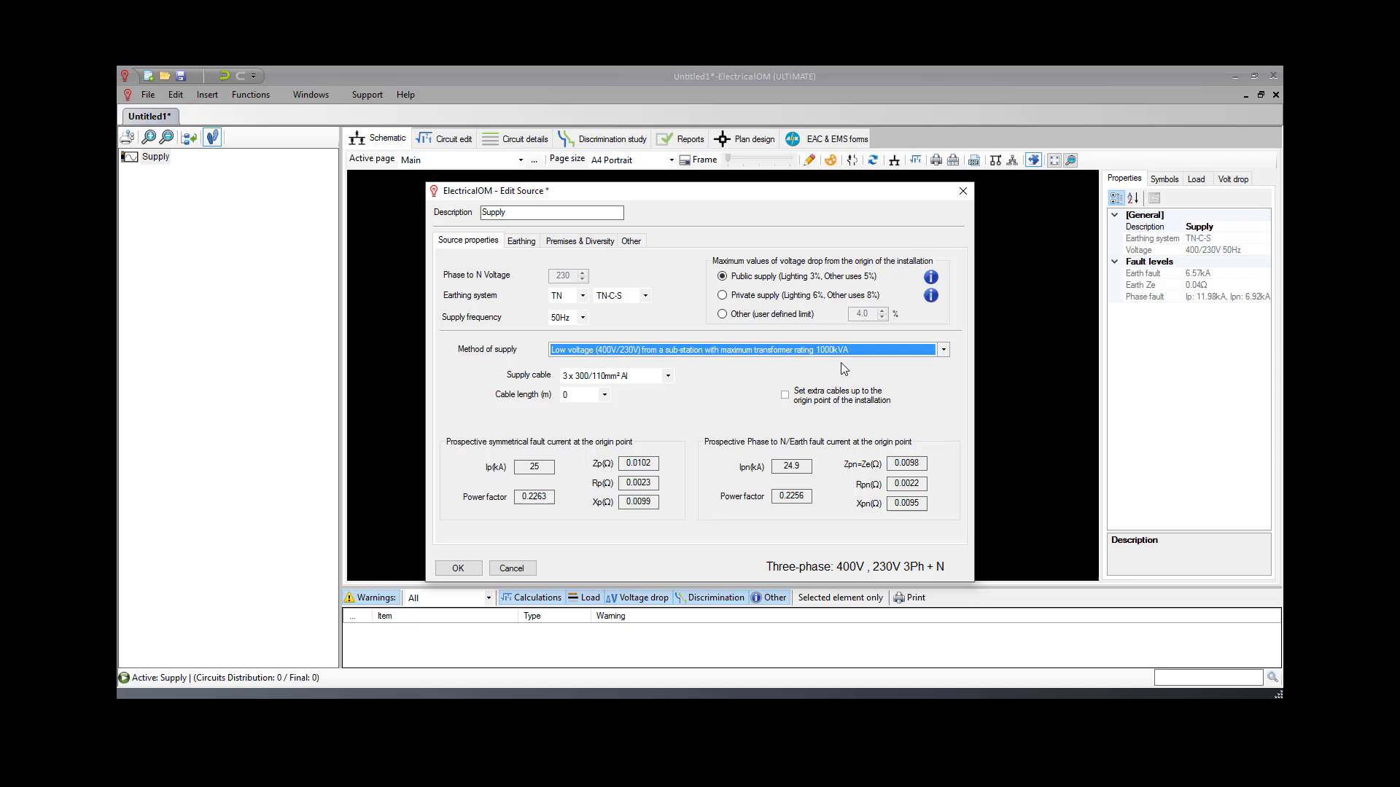
click(665, 379)
click(662, 389)
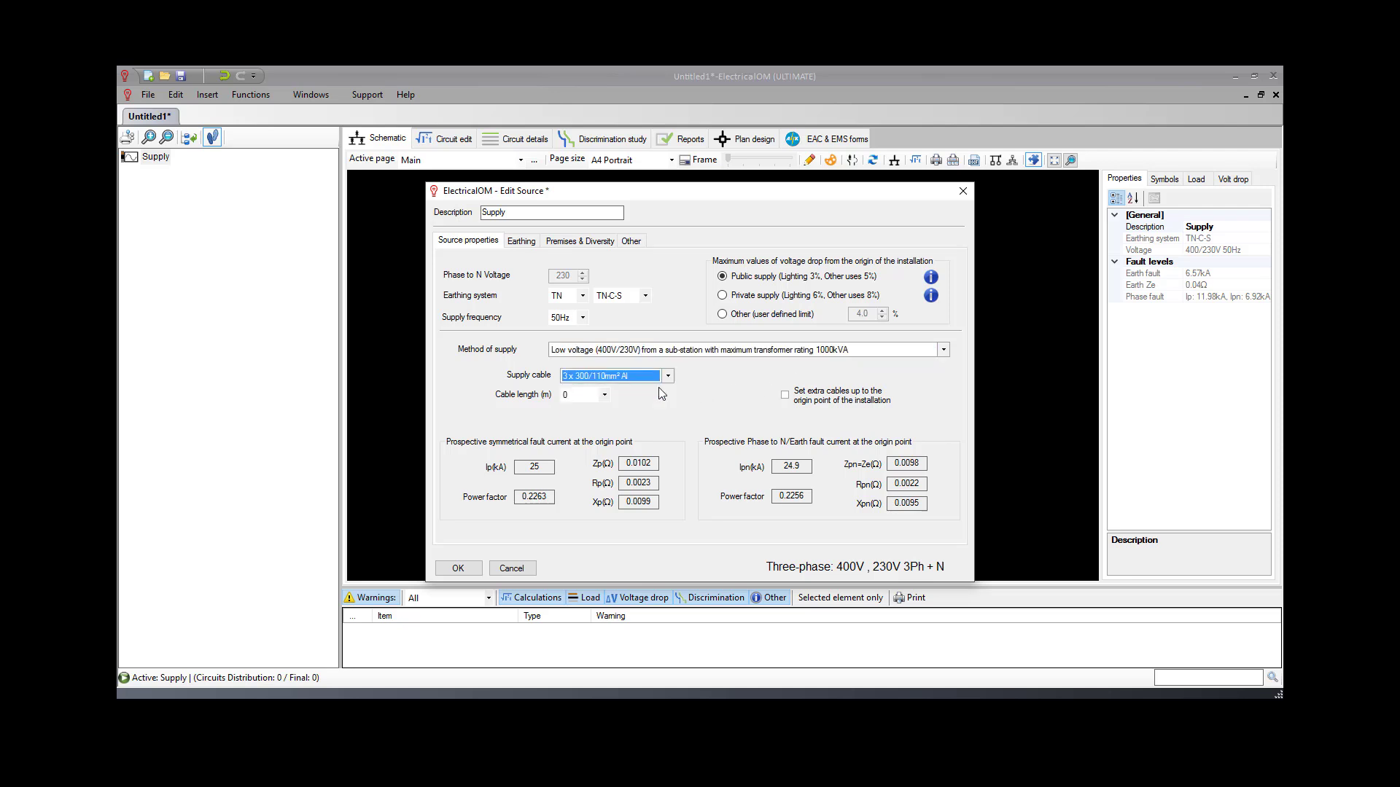
click(604, 394)
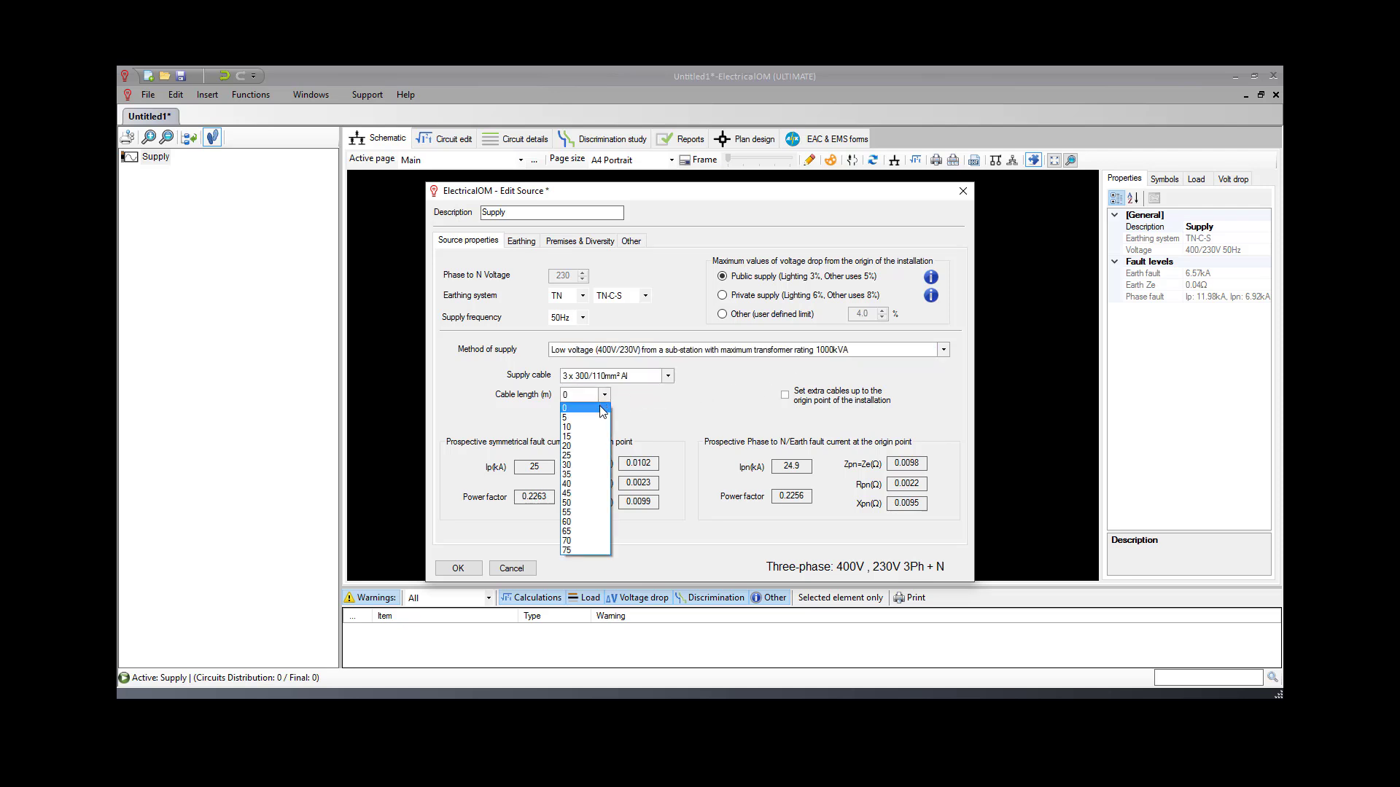
click(570, 551)
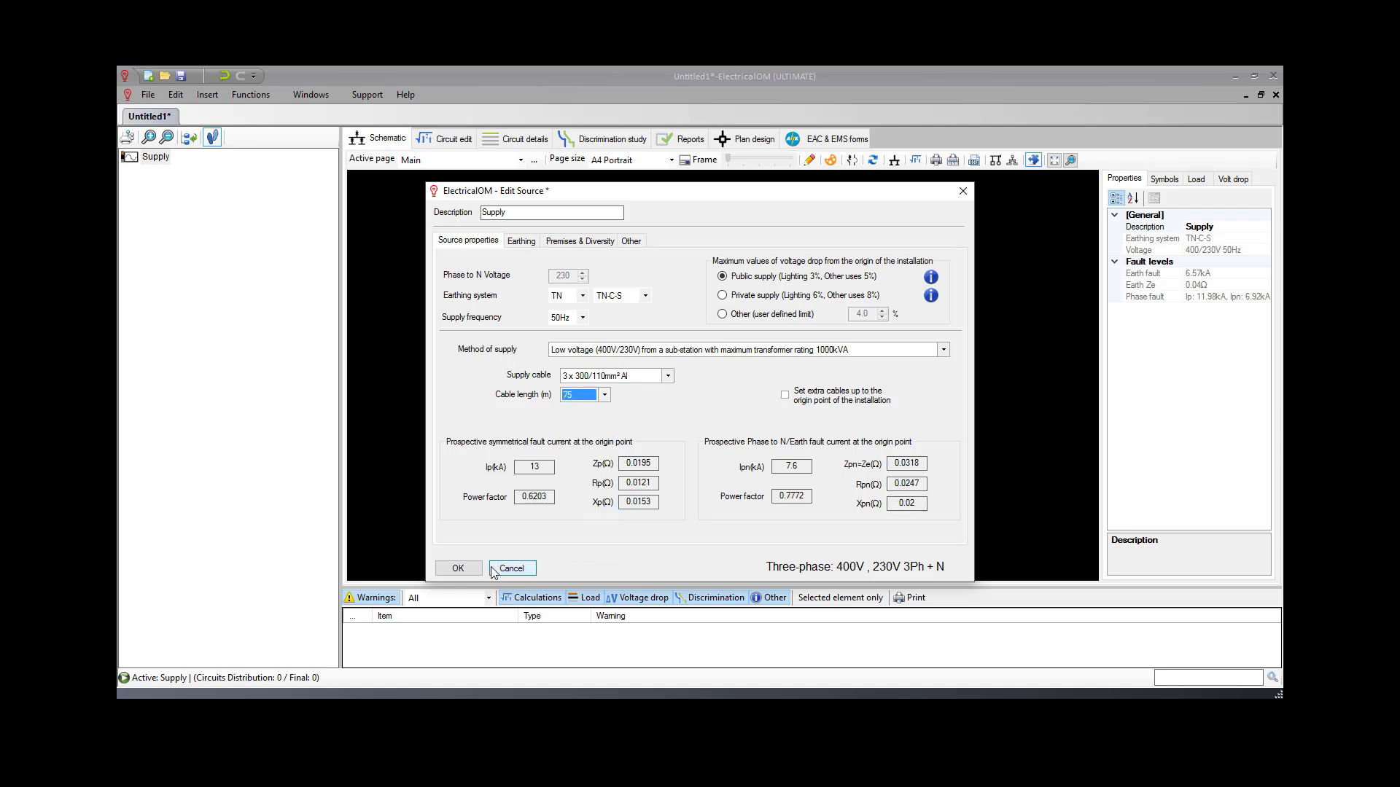
click(459, 568)
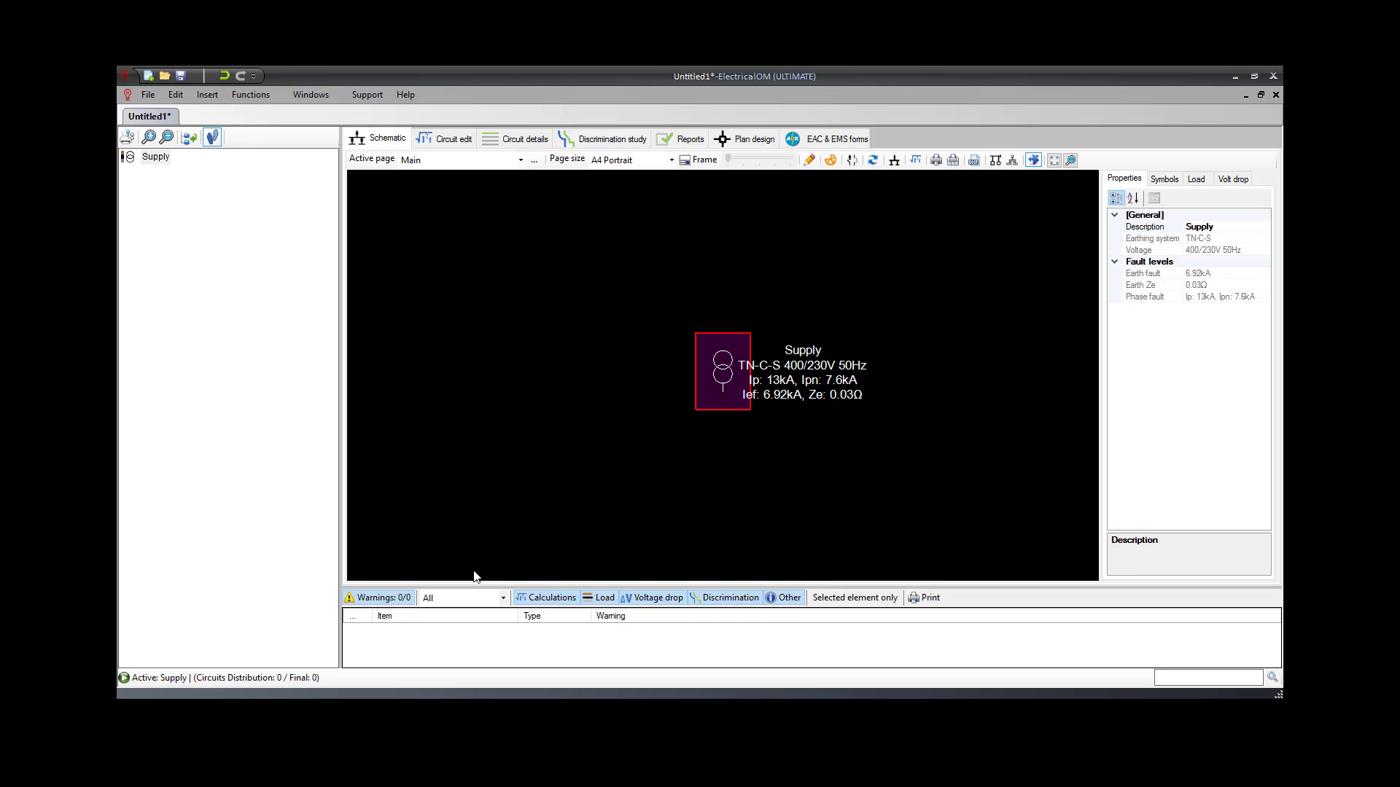
Add a three-phase 4-way distribution board DB 1 under Supply and open its Circuit edit form.
right_click(164, 163)
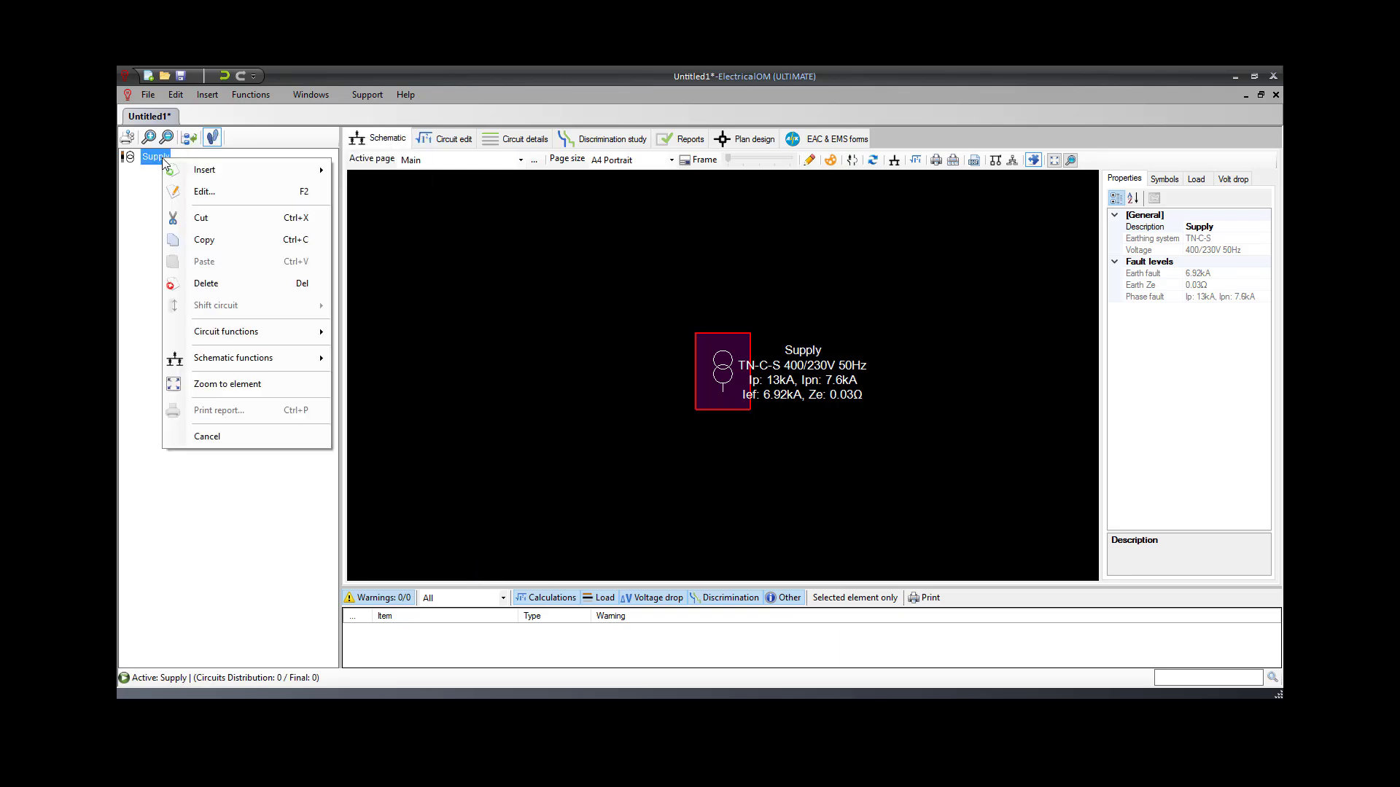
mouse_move(216, 169)
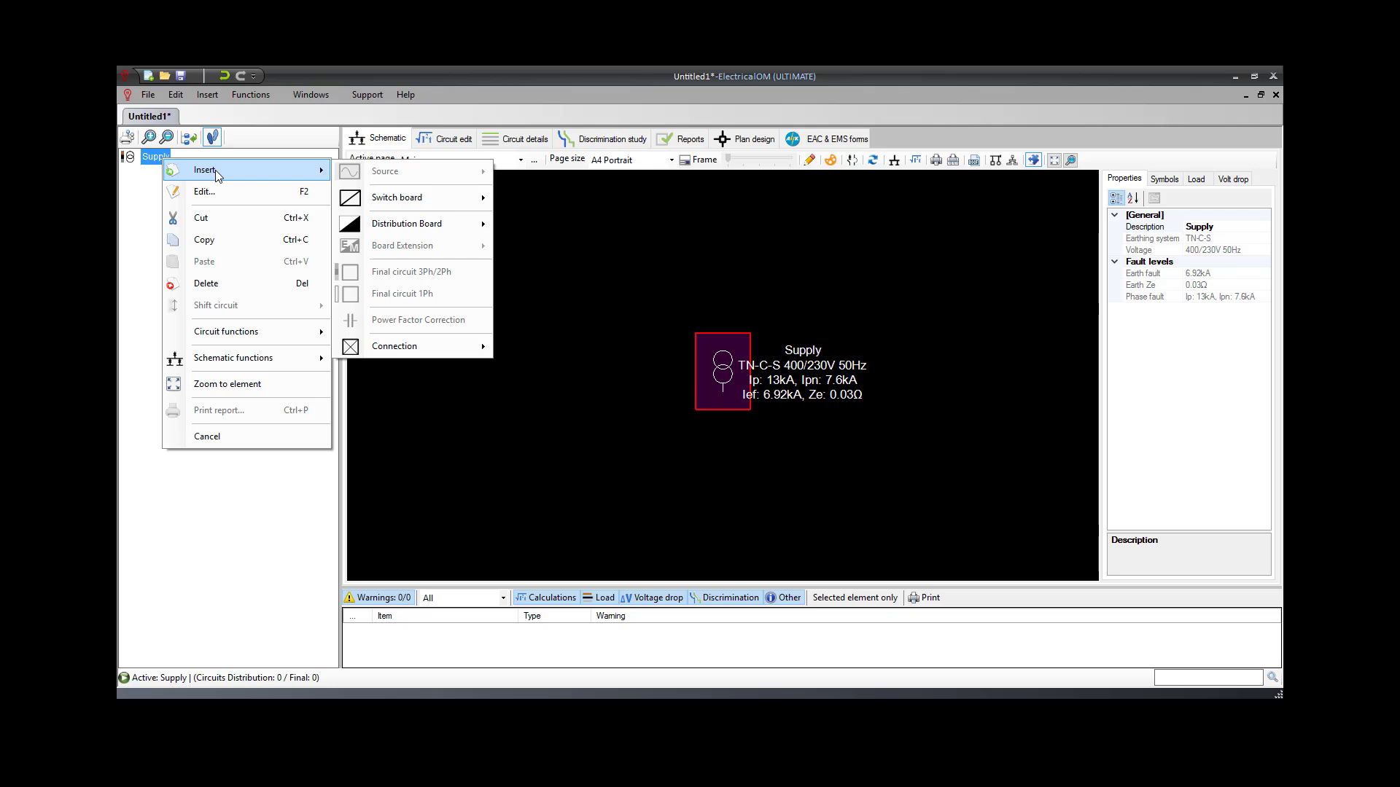
mouse_move(425, 222)
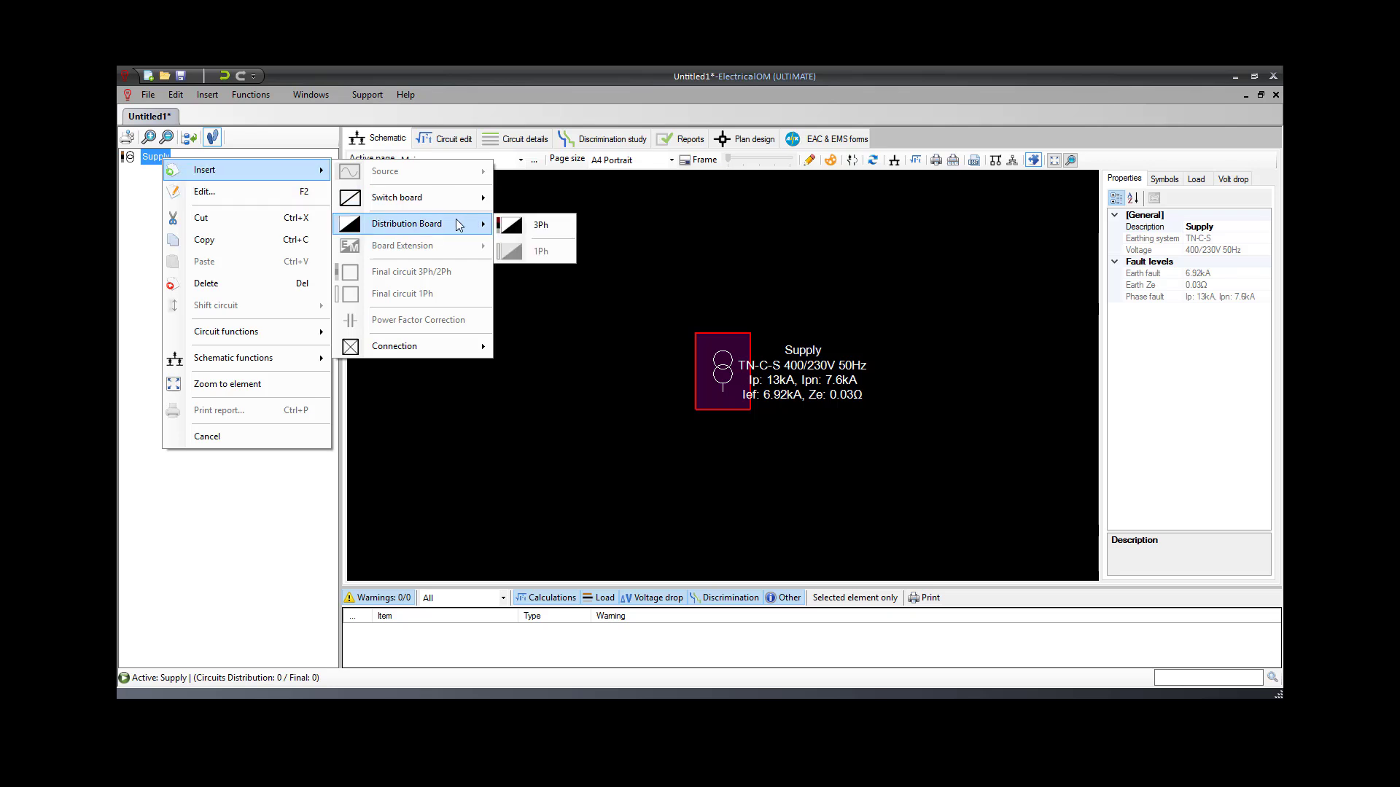
click(527, 219)
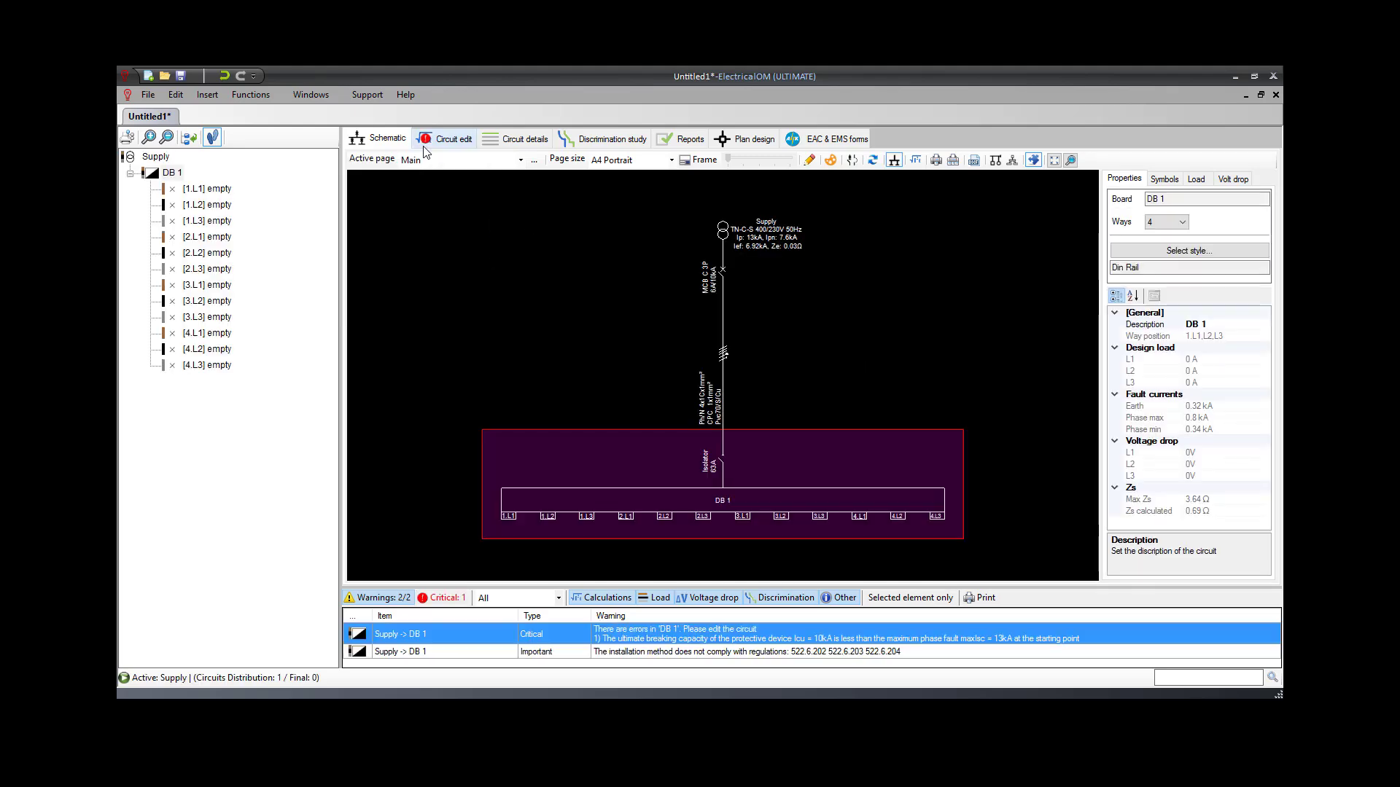
click(448, 140)
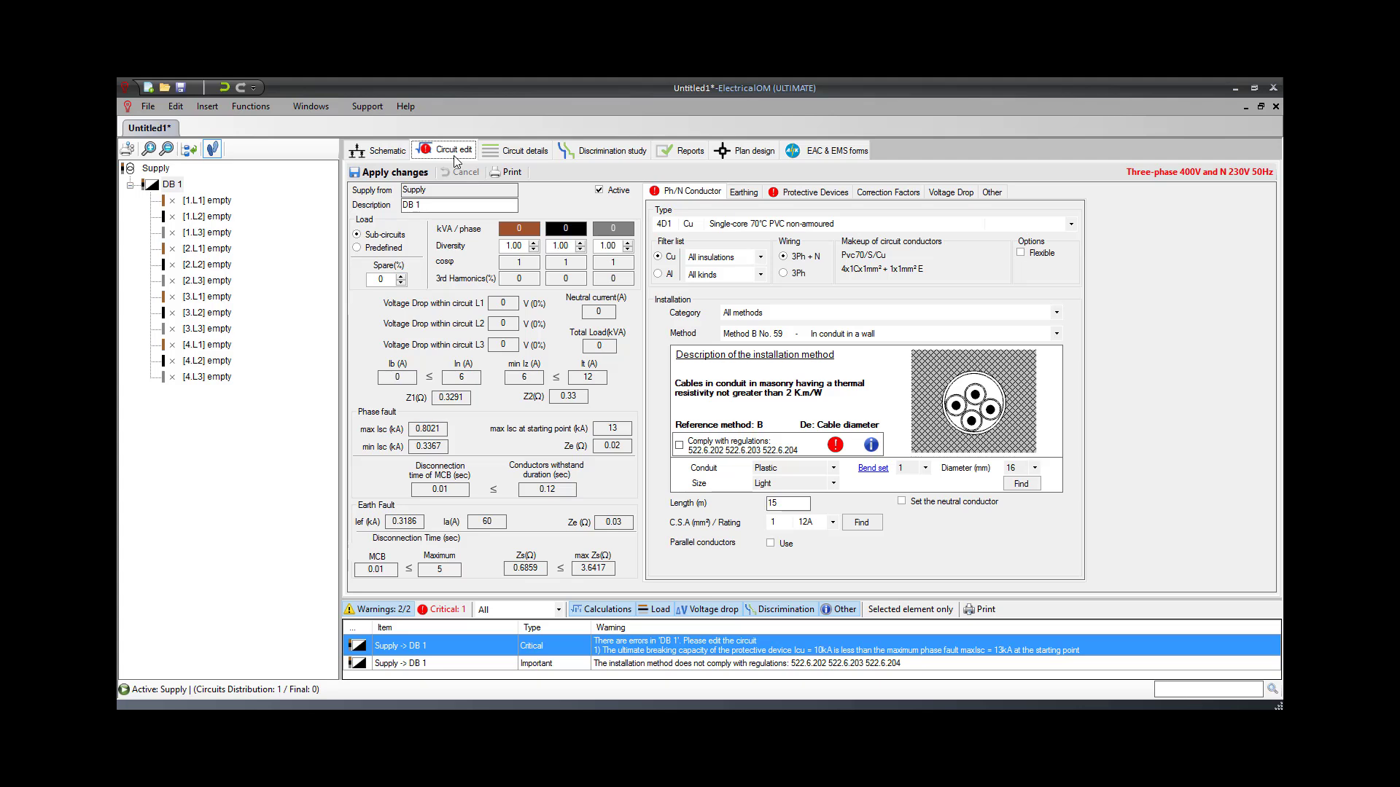
Give DB 1 a predefined load of 60 A per phase, cosφ 0.85 and 17% third harmonics.
click(357, 248)
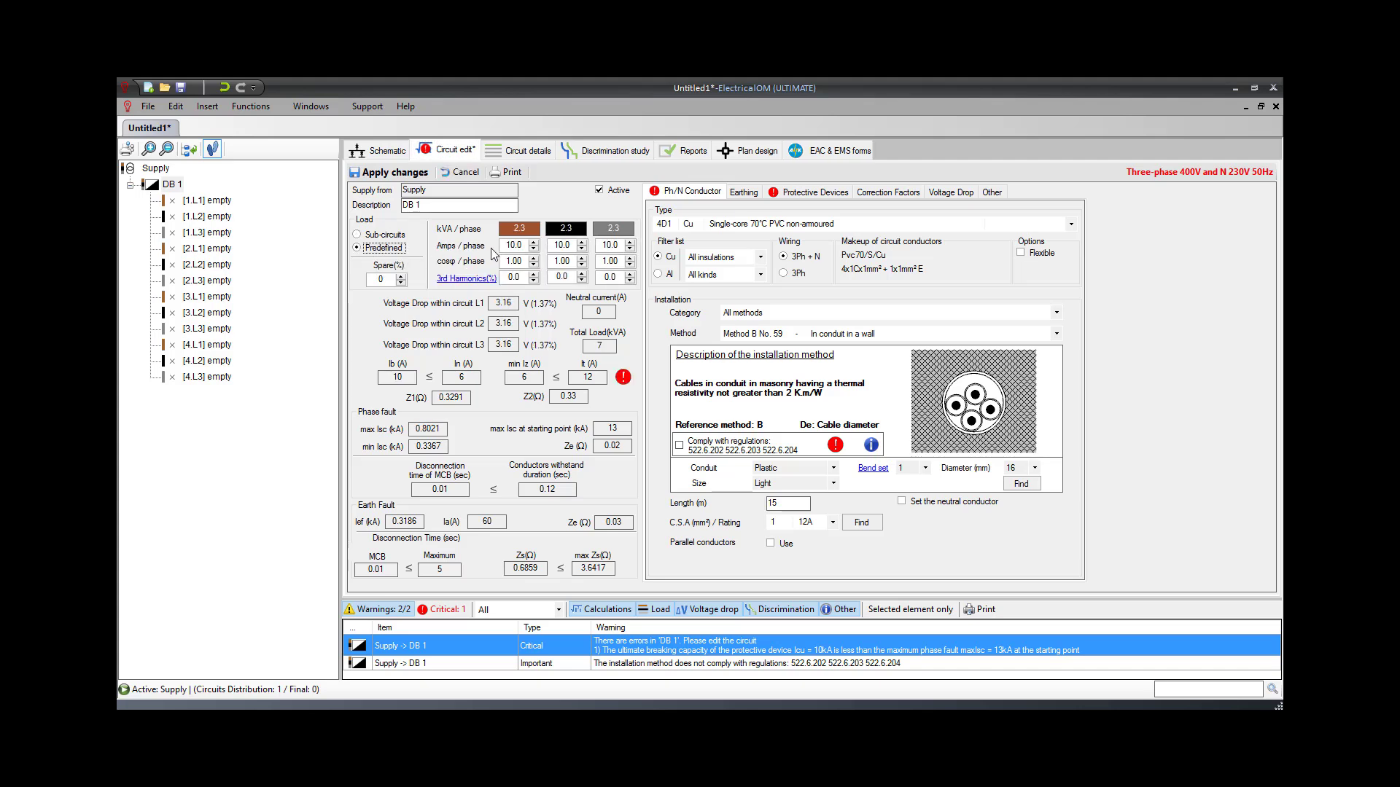
drag(507, 246, 525, 246)
text(60)
key(Tab)
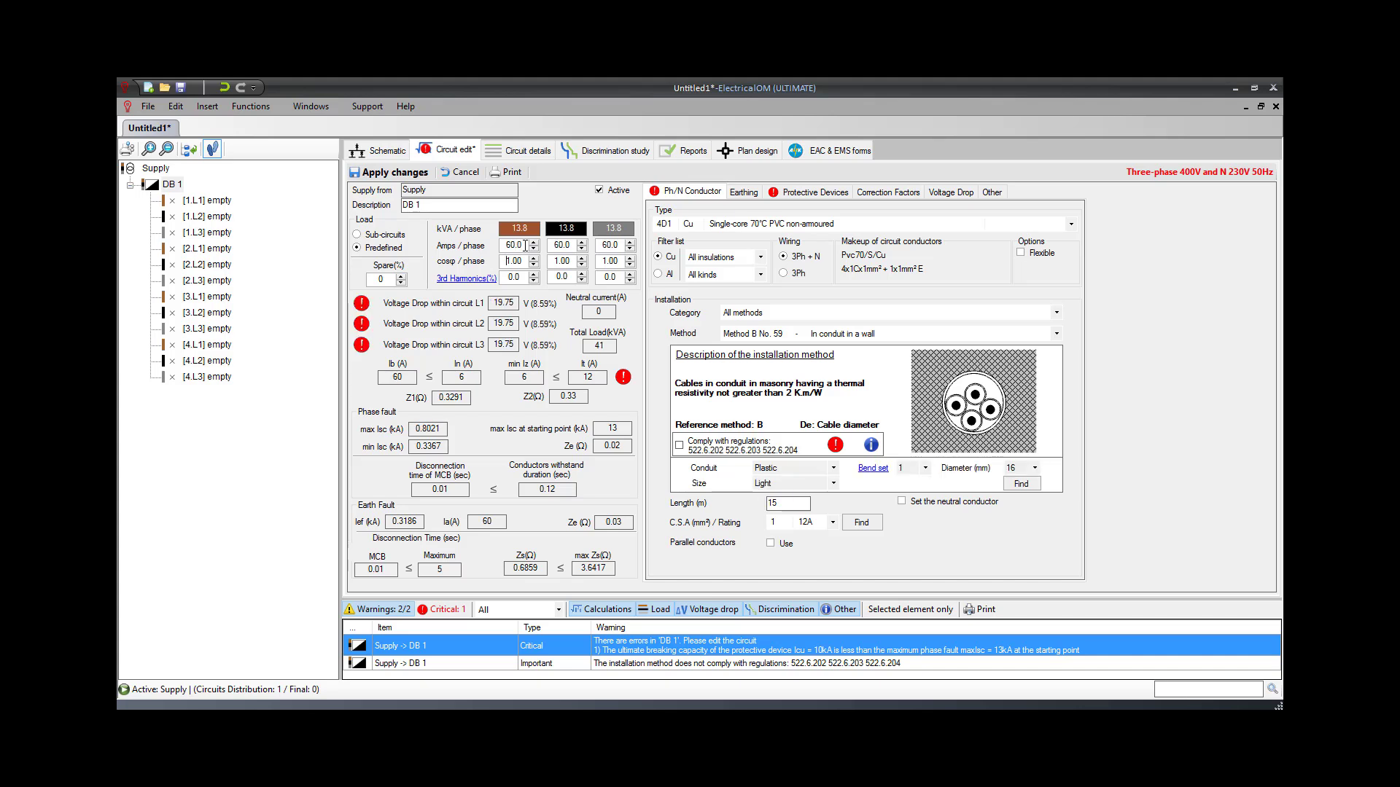
drag(507, 262, 525, 261)
text(0.85)
key(Tab)
click(473, 279)
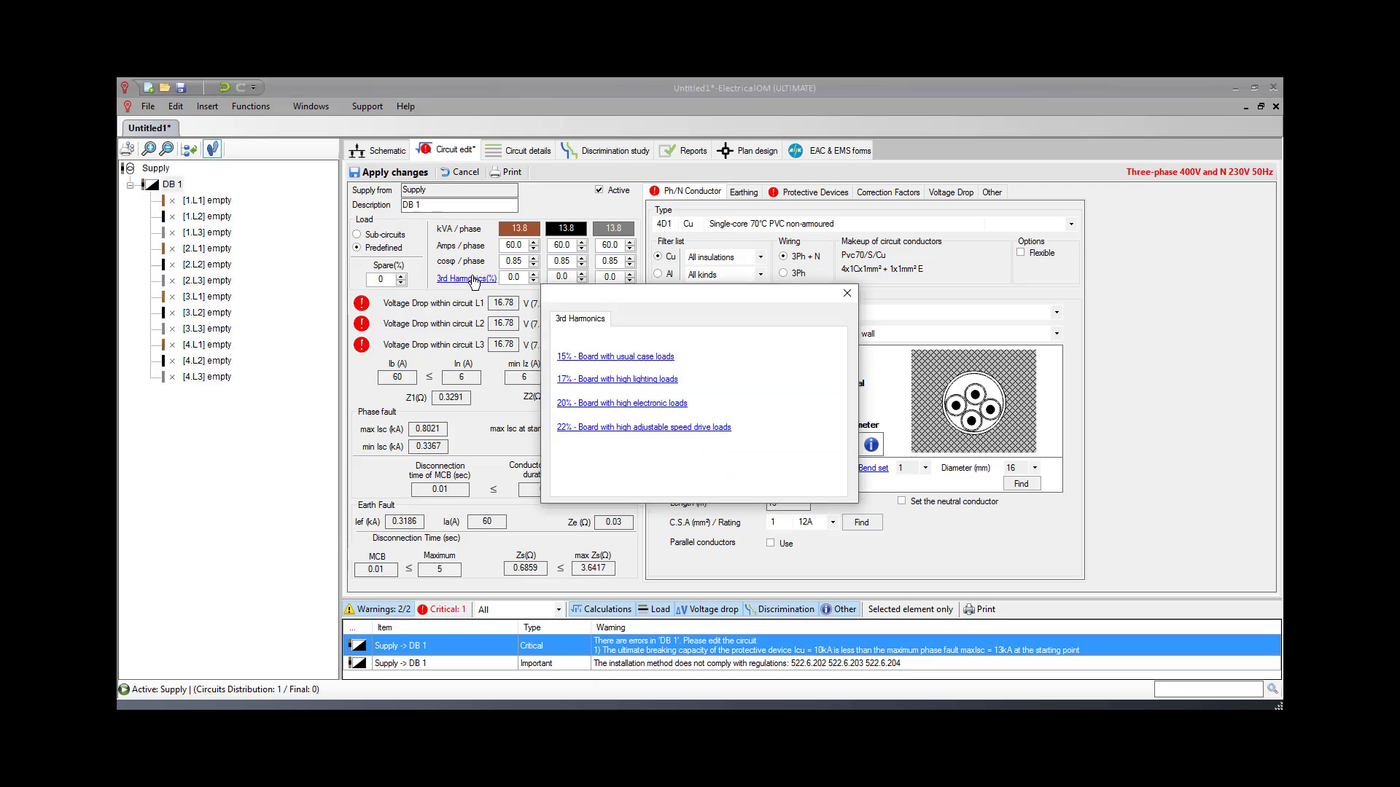
click(602, 379)
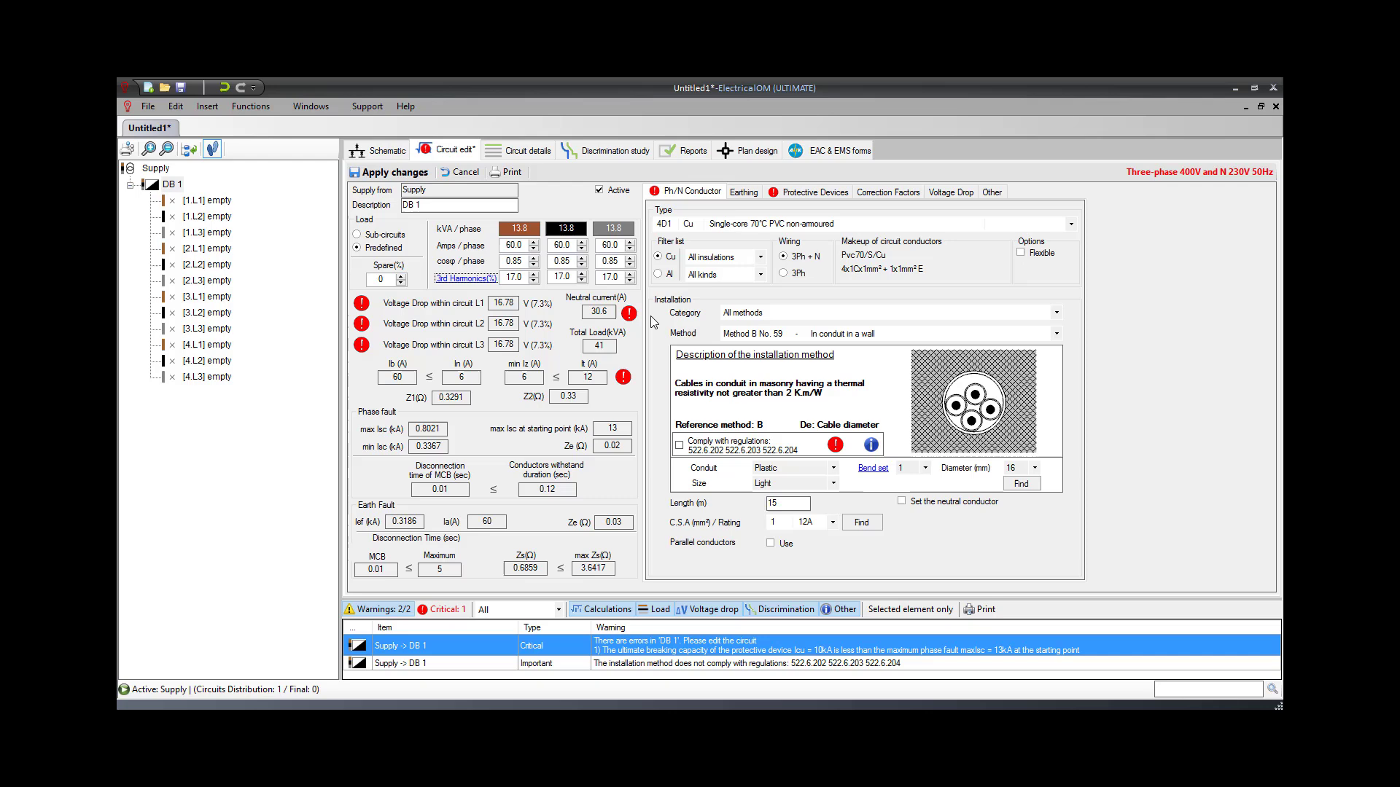
Filter the Ph/N conductor list to XLPE armoured cable and limit it to run at 70°C.
click(968, 223)
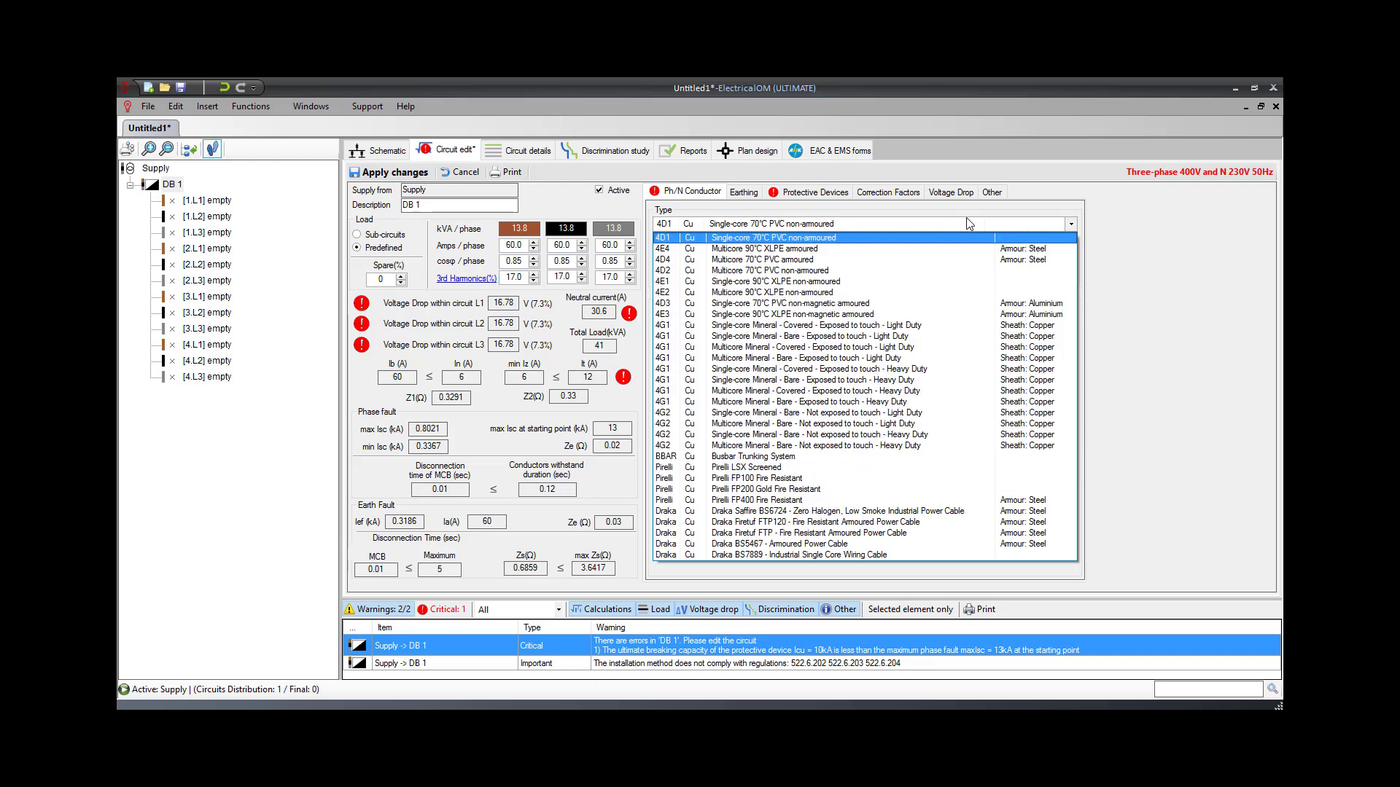
click(968, 223)
click(729, 257)
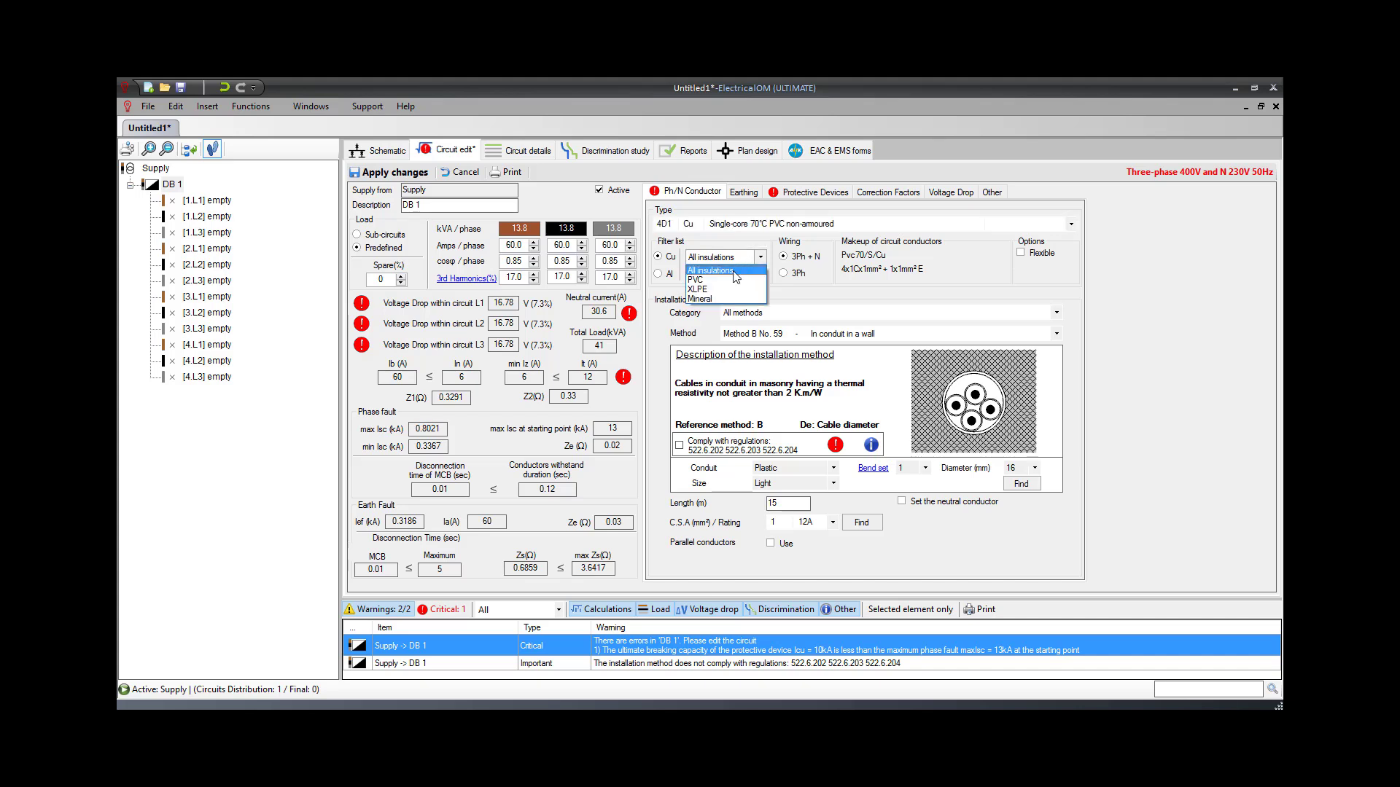
click(733, 289)
click(733, 275)
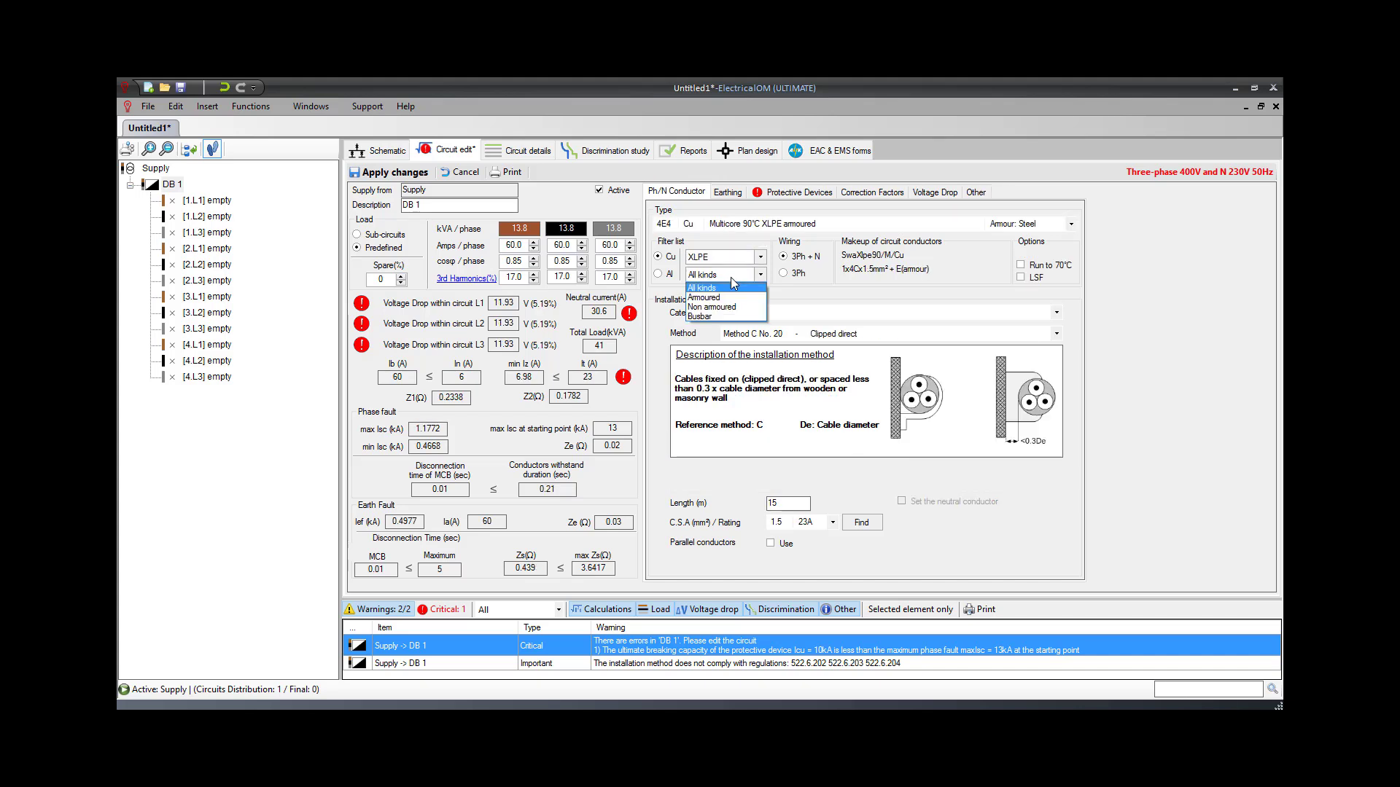
click(731, 298)
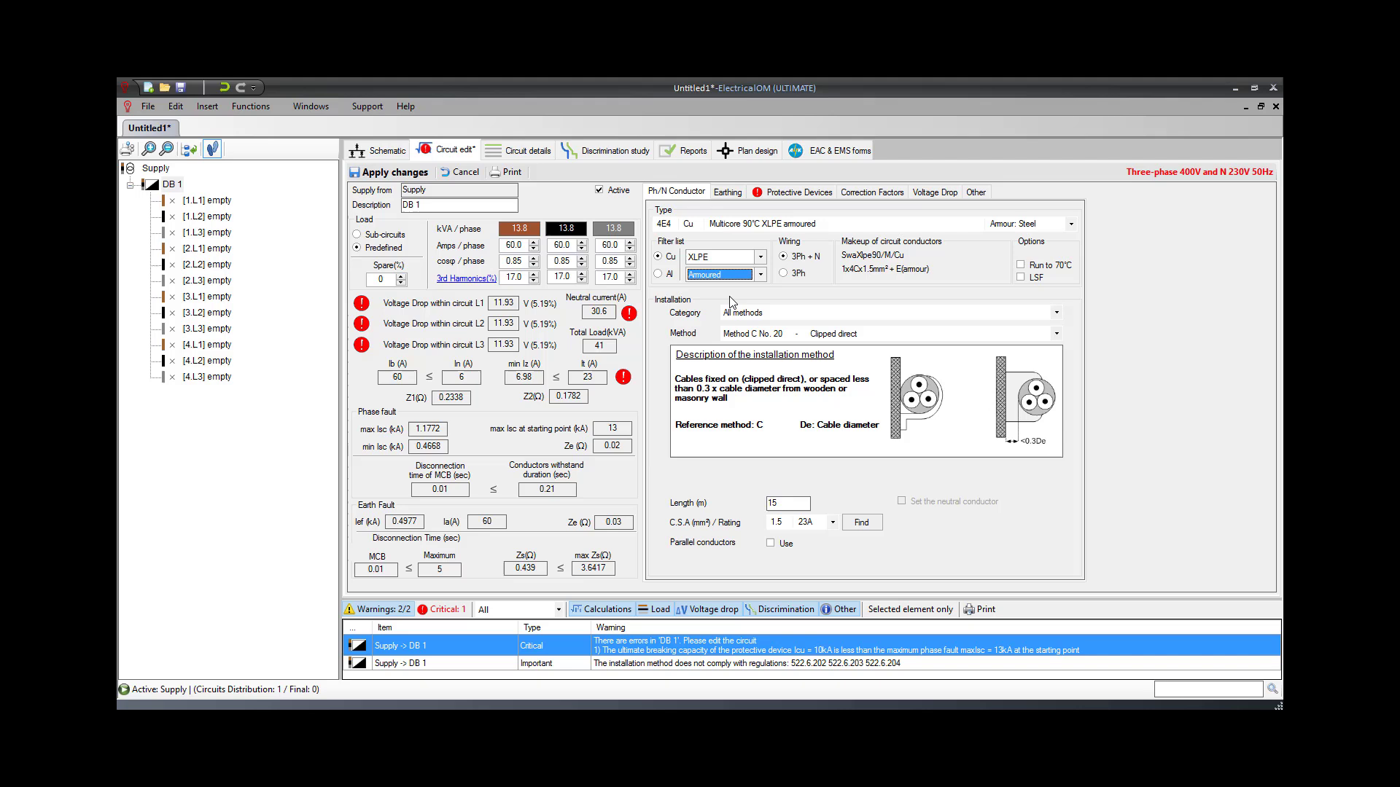
mouse_move(1035, 271)
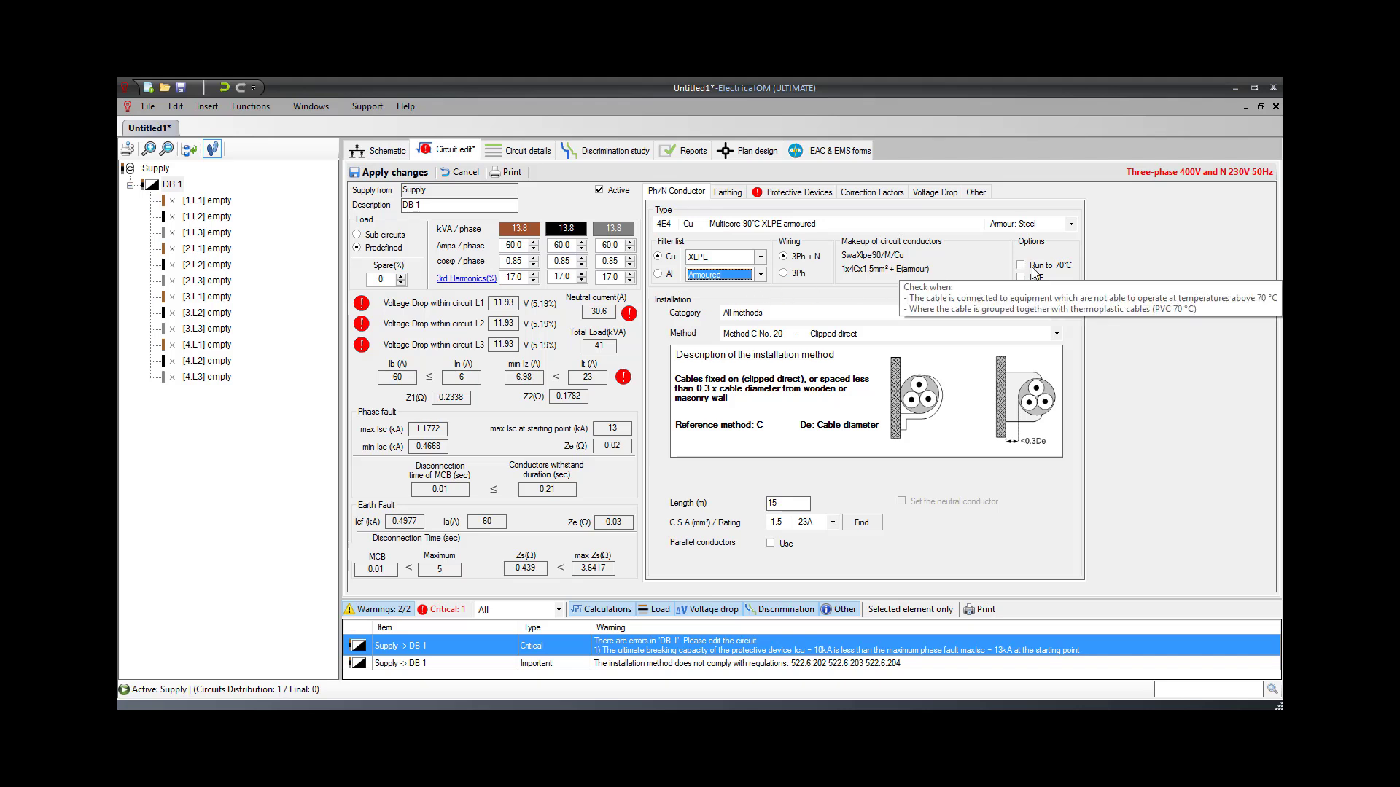
click(1022, 266)
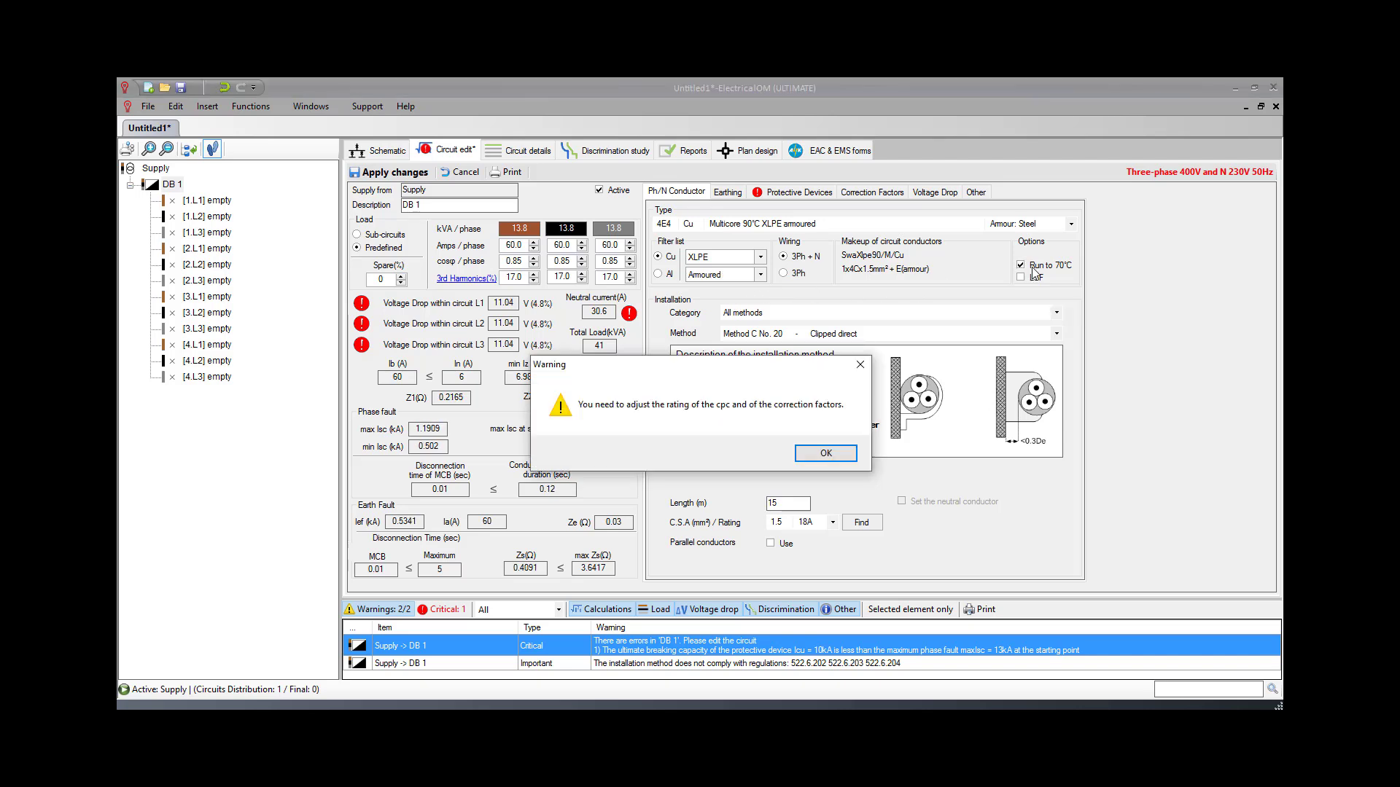
Run the DB 1 cable 175 m on a ladder, flat touching, using Method E No. 34.
click(861, 365)
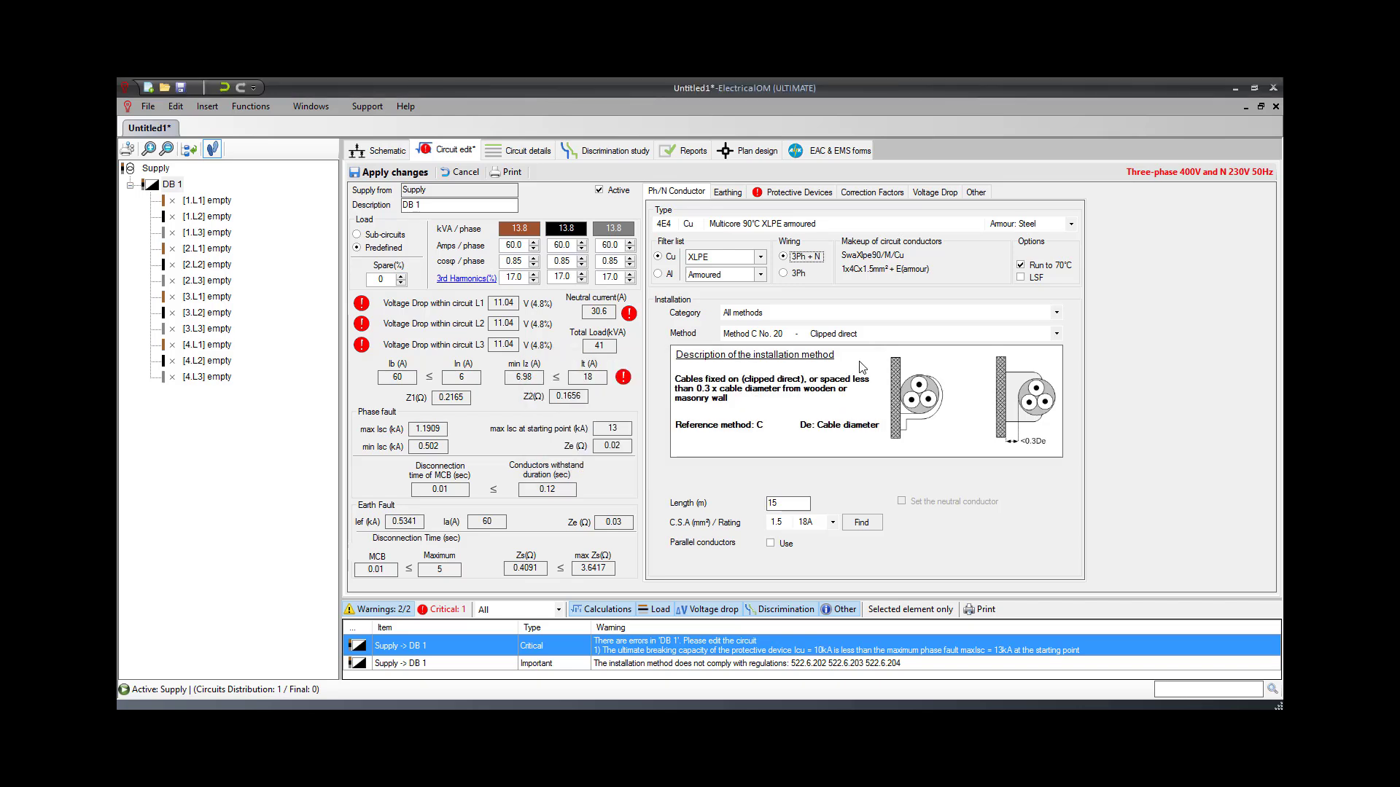
click(868, 313)
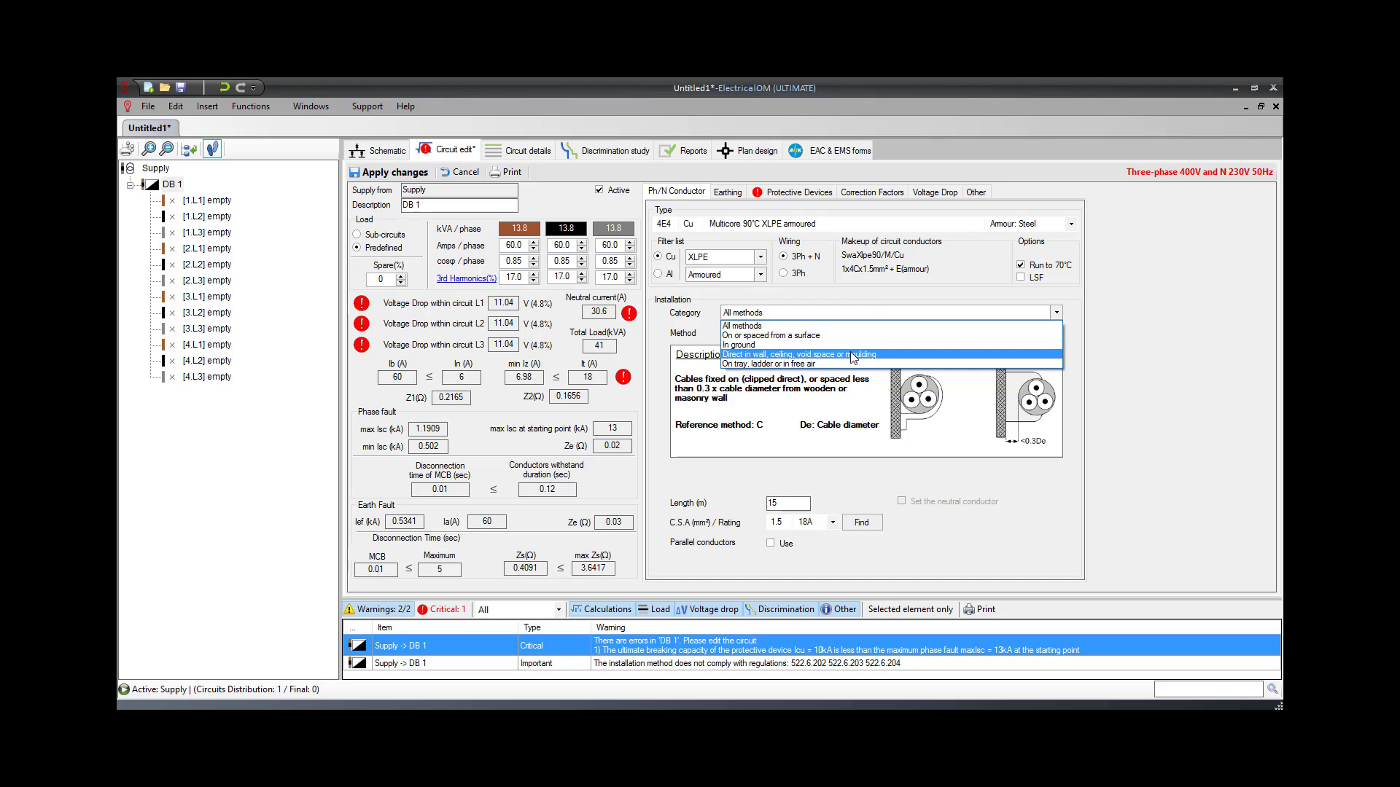
click(850, 363)
click(842, 335)
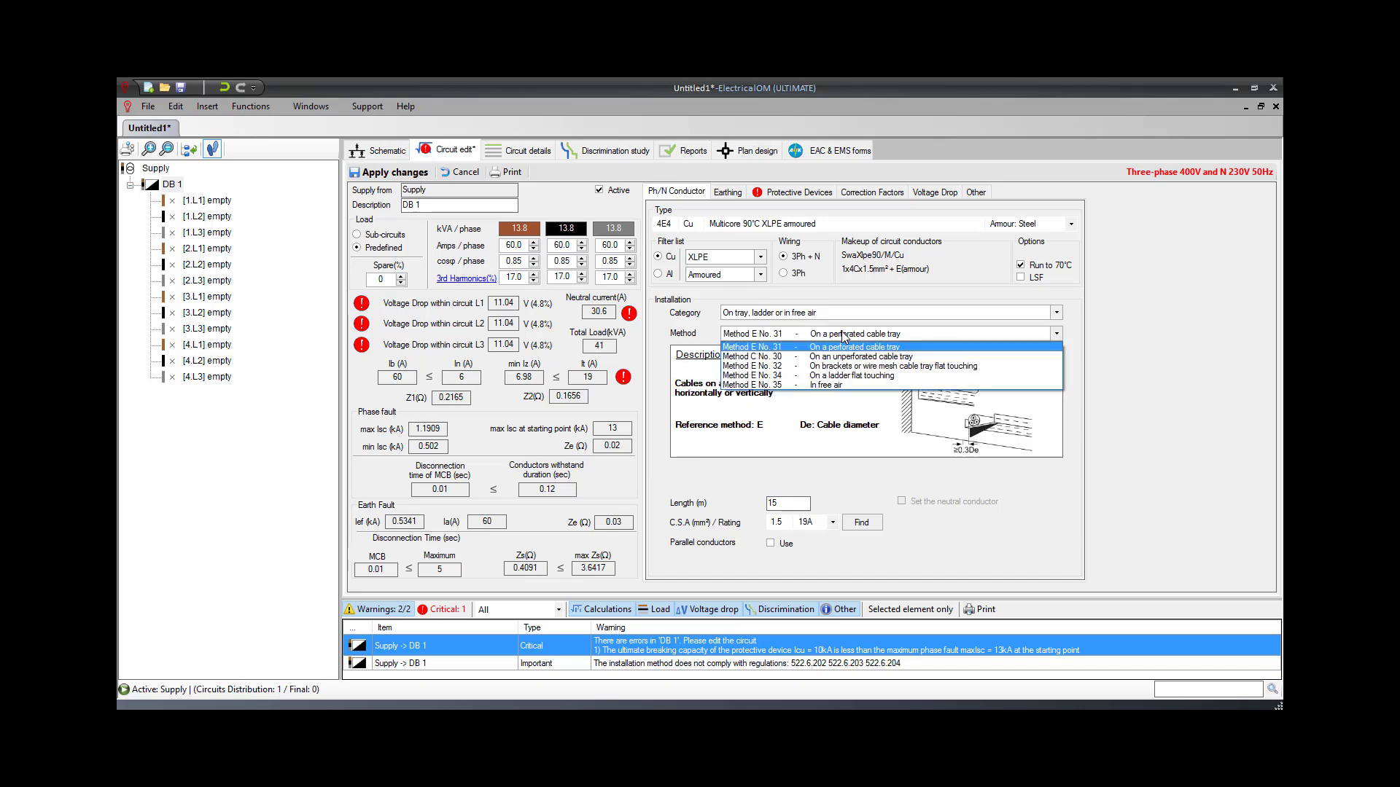
click(840, 378)
drag(802, 505, 713, 505)
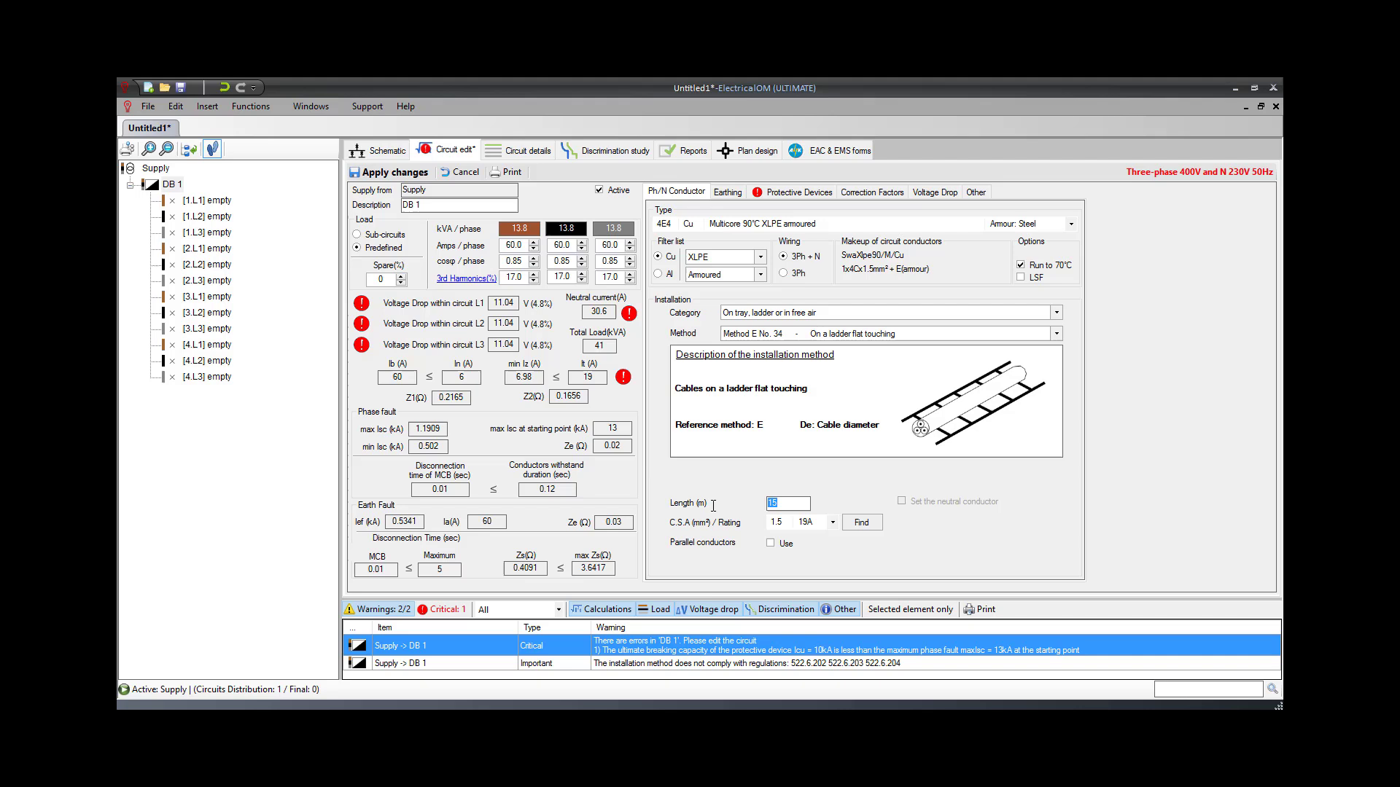
text(175)
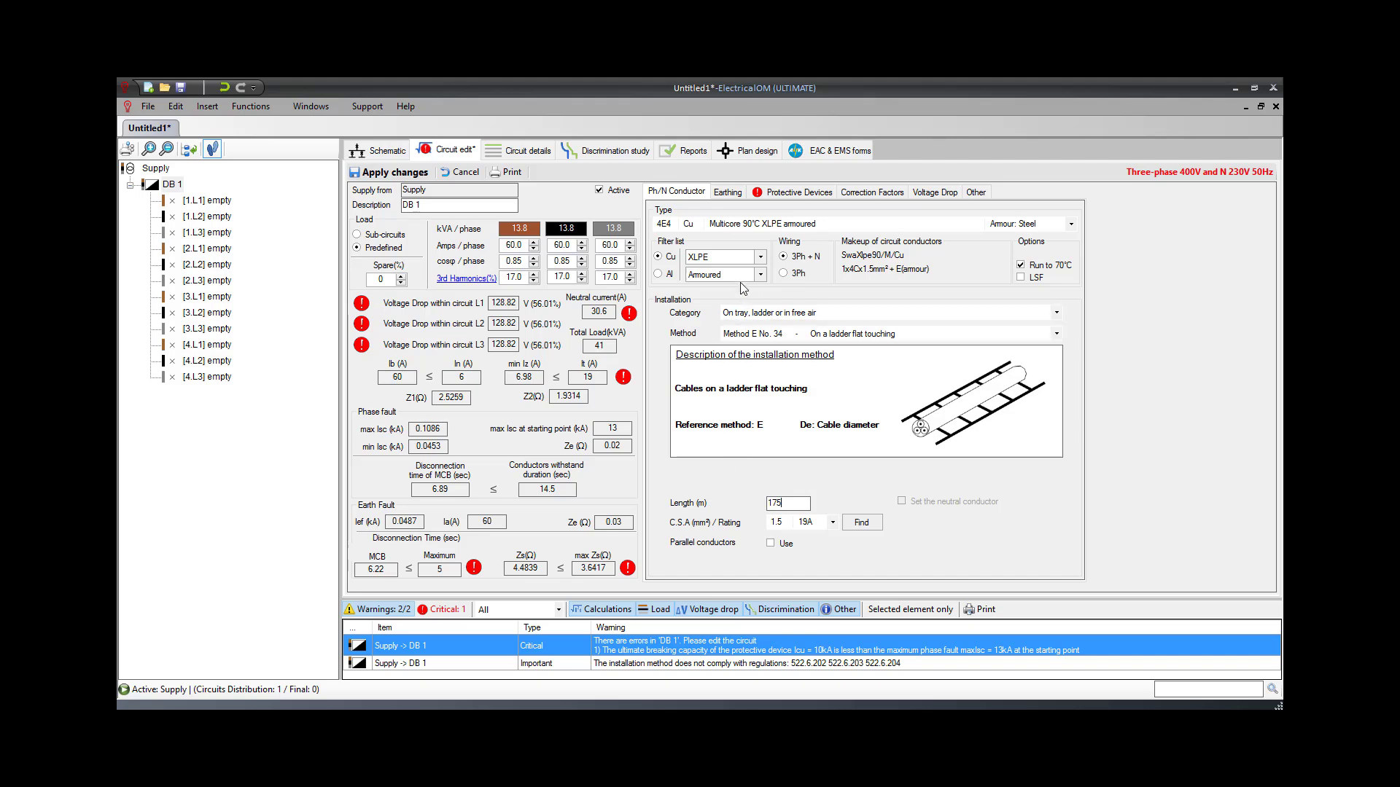
In the Earthing settings, keep the 17 mm² cable armour as the circuit's CPC.
click(729, 194)
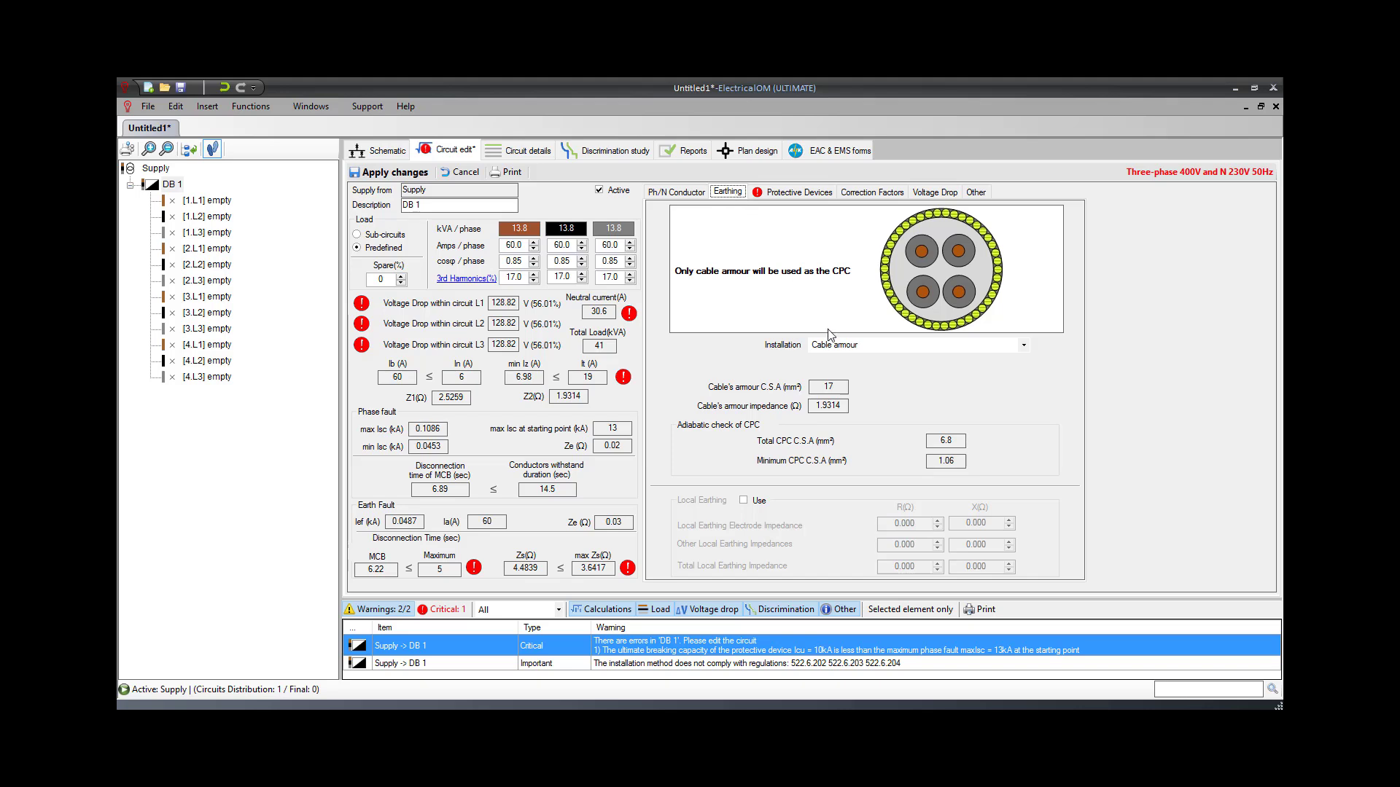
click(848, 350)
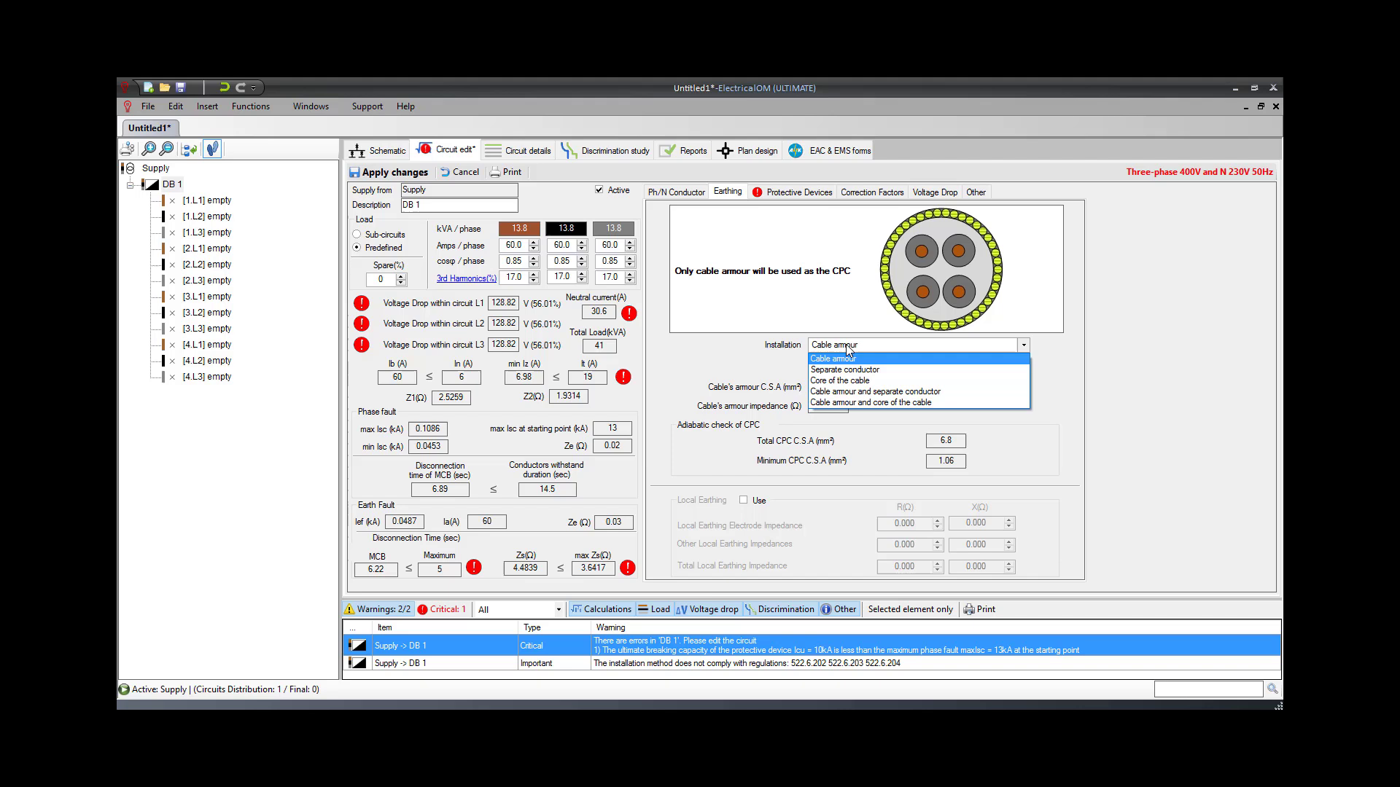
click(849, 363)
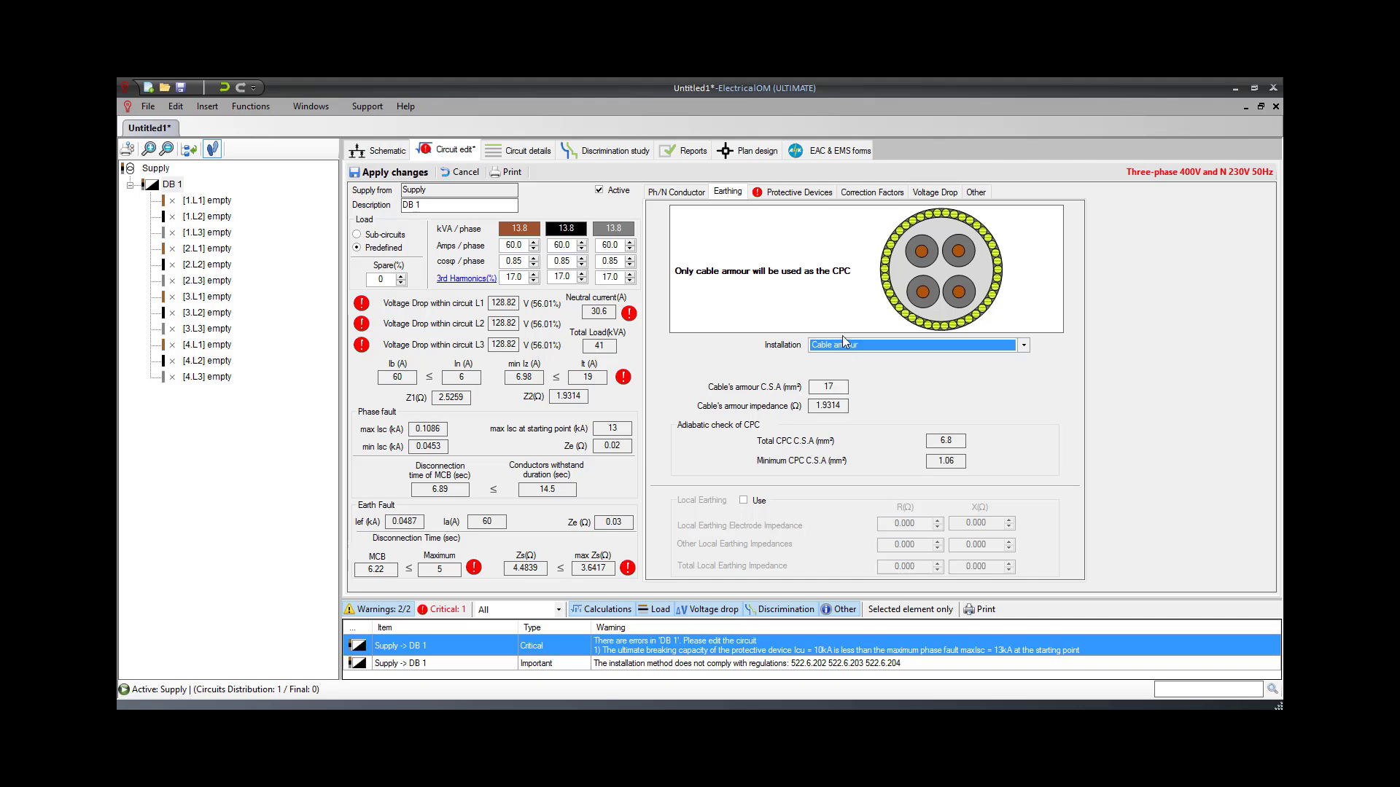
Protect DB 1 with a 63 A BS EN 60898 15kA MCB Type C.
click(808, 204)
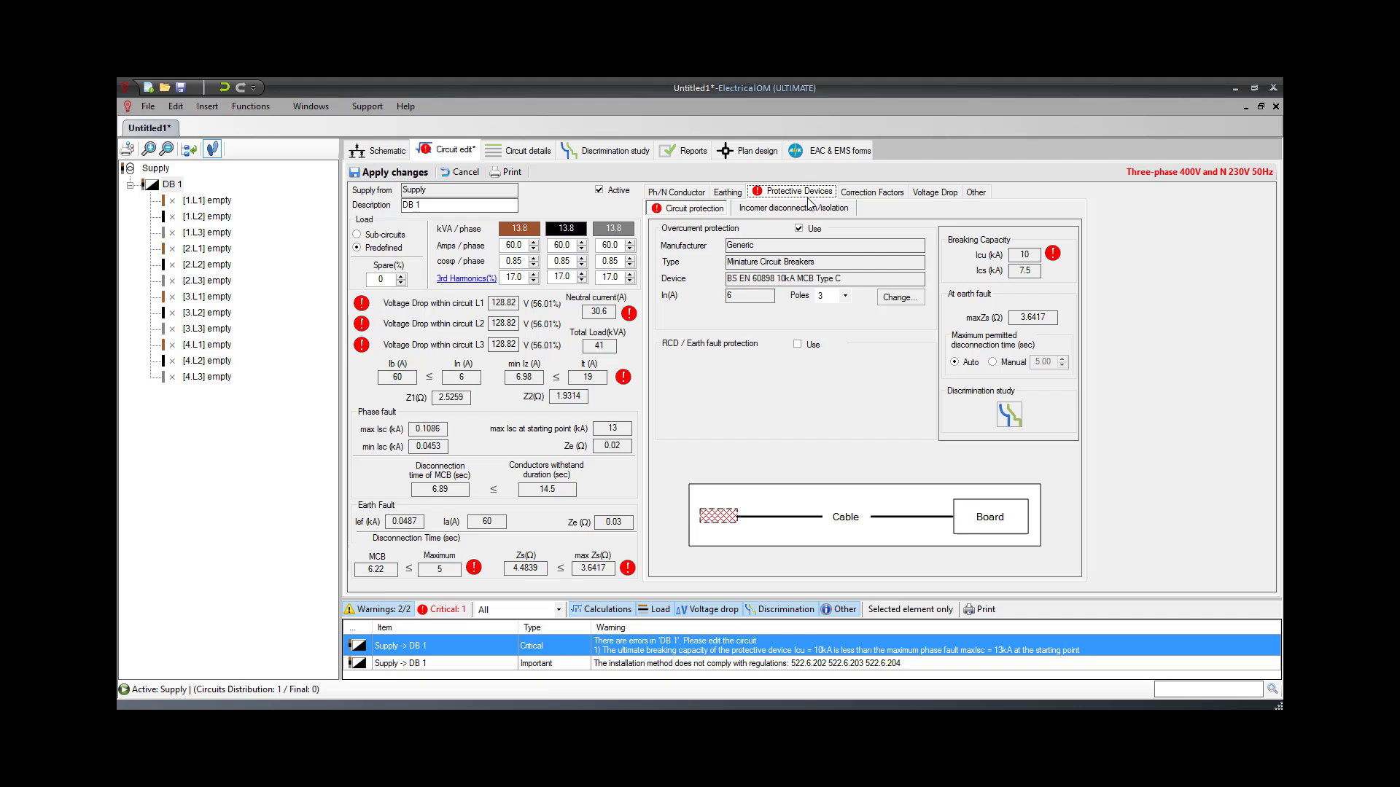
click(891, 299)
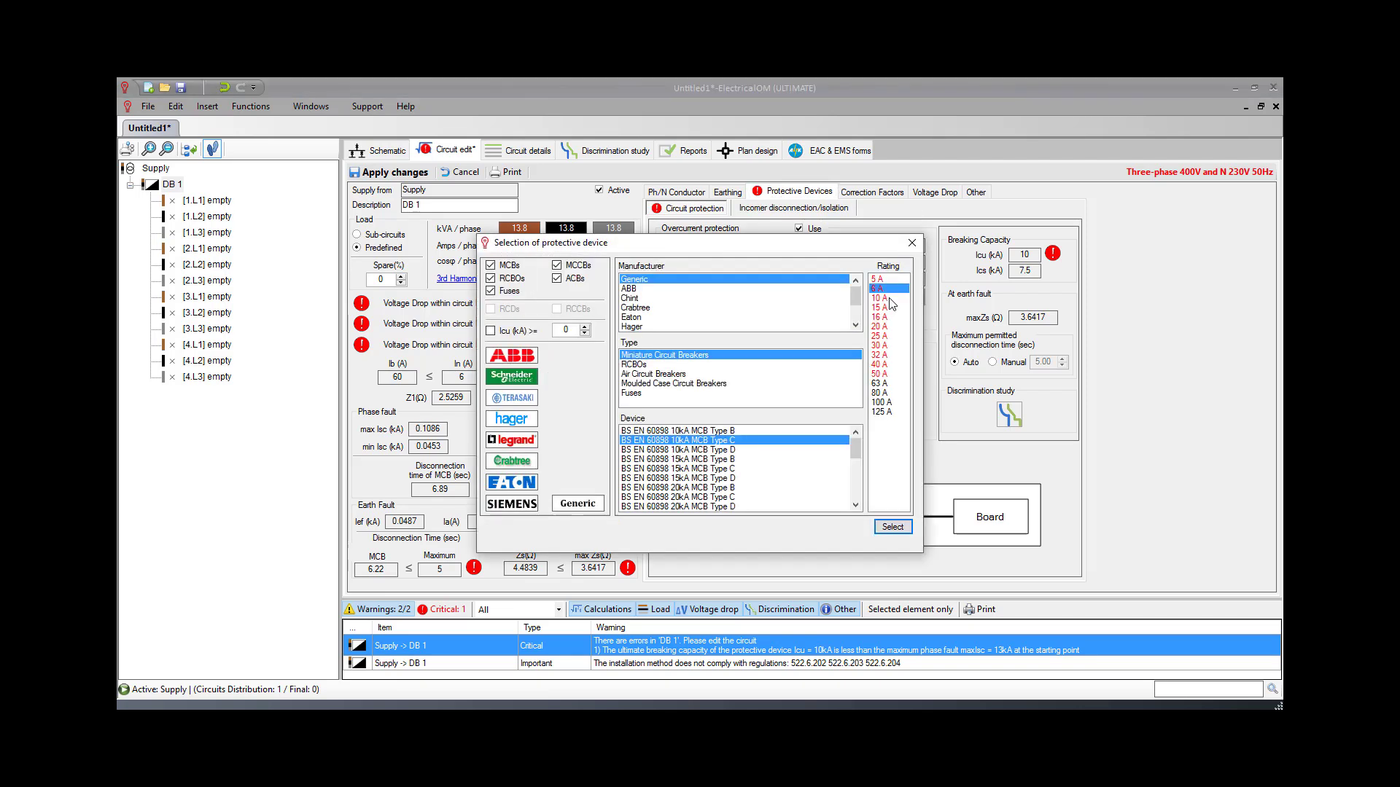
click(884, 382)
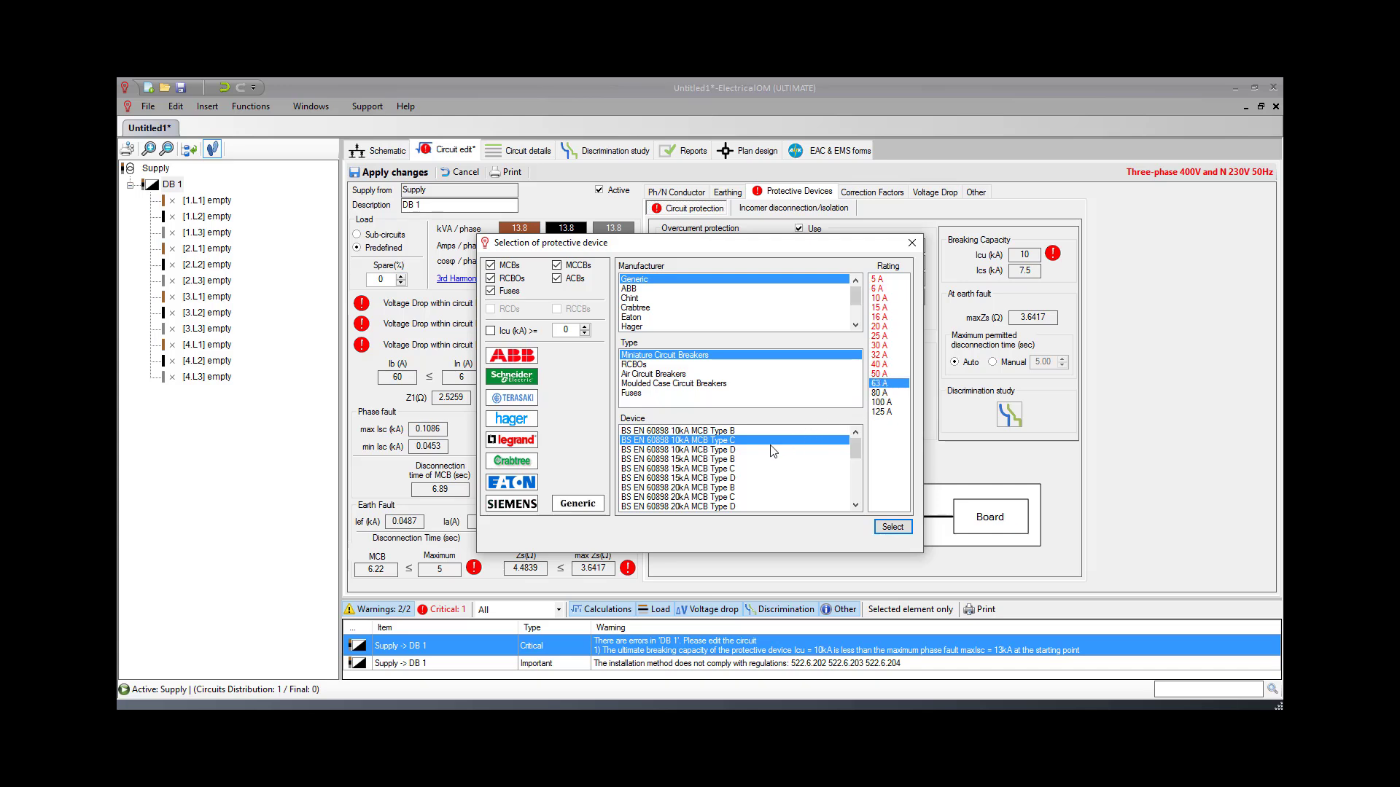
click(726, 470)
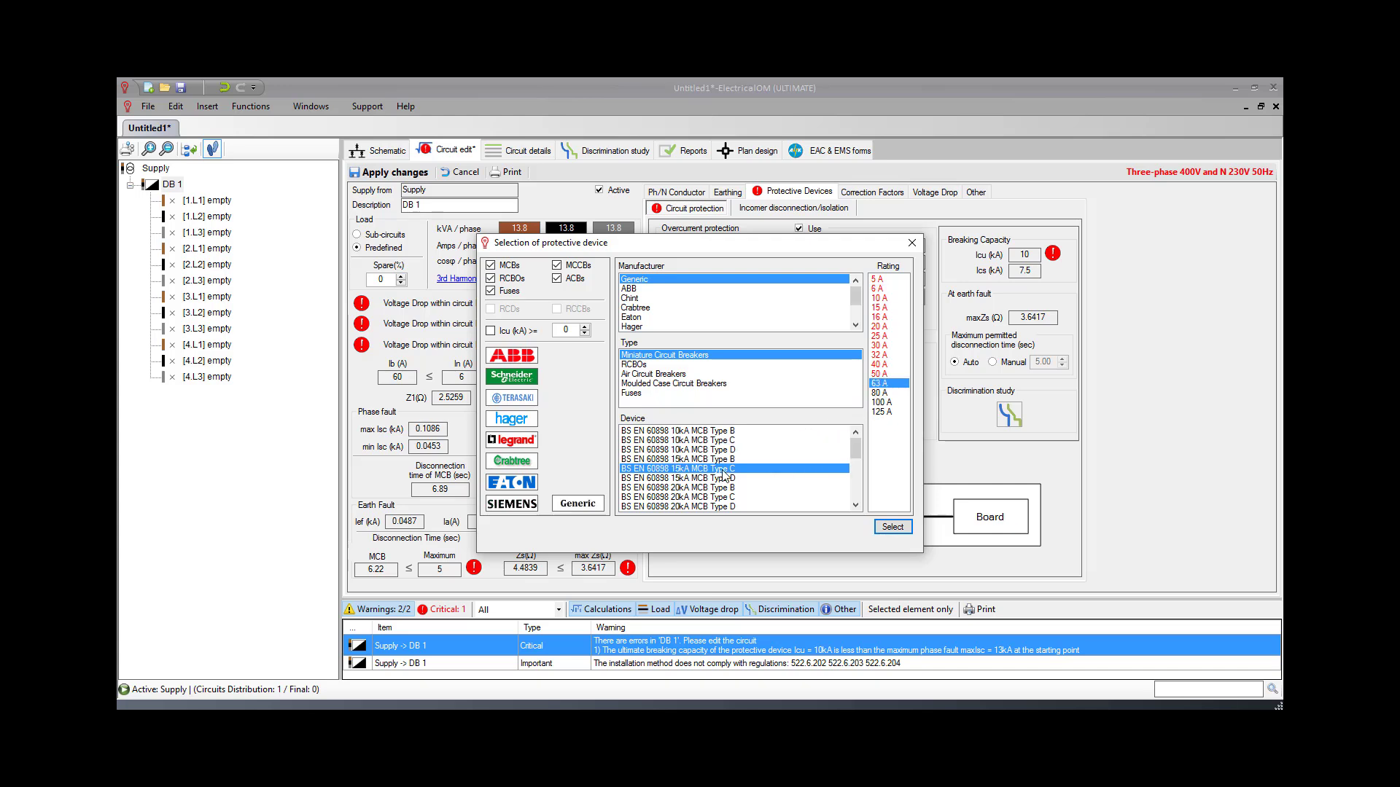
click(891, 537)
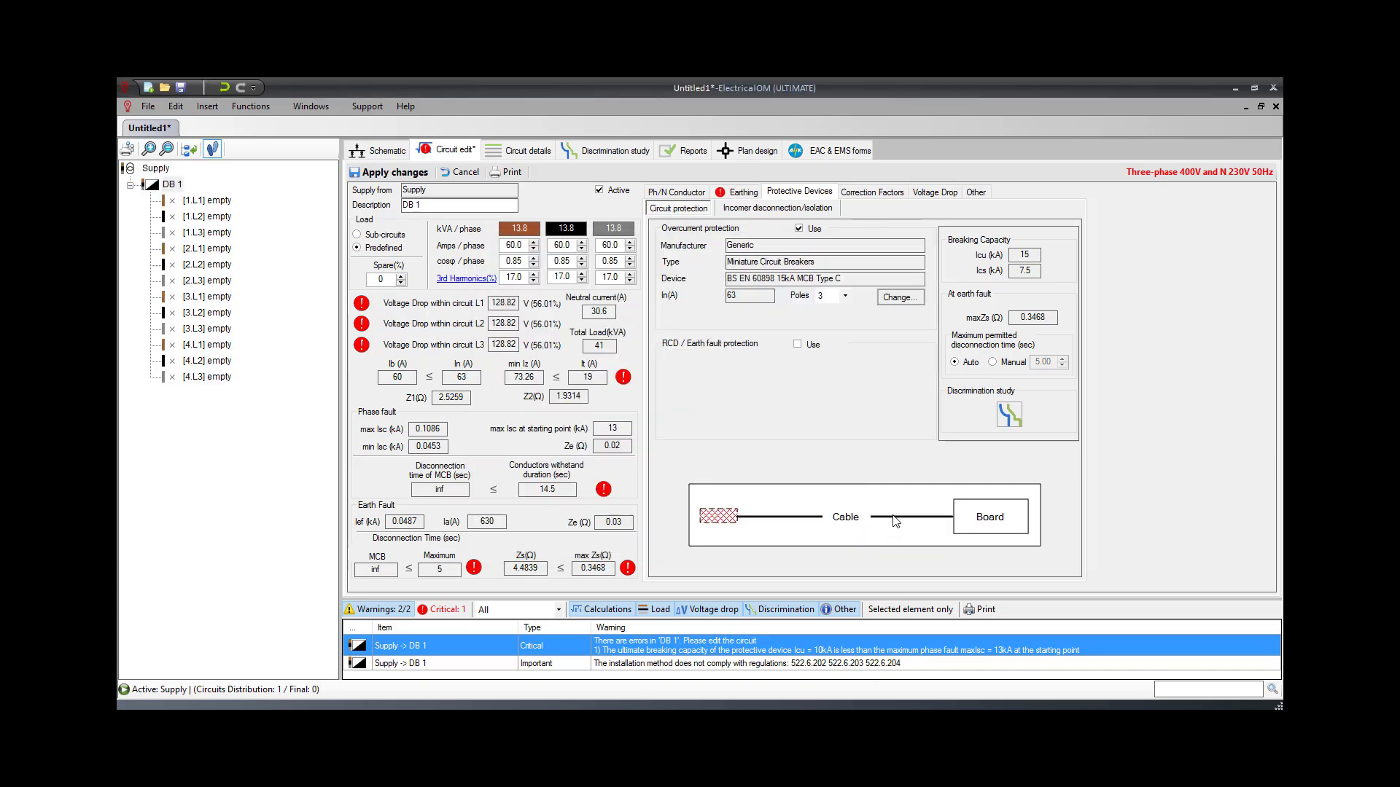
click(877, 195)
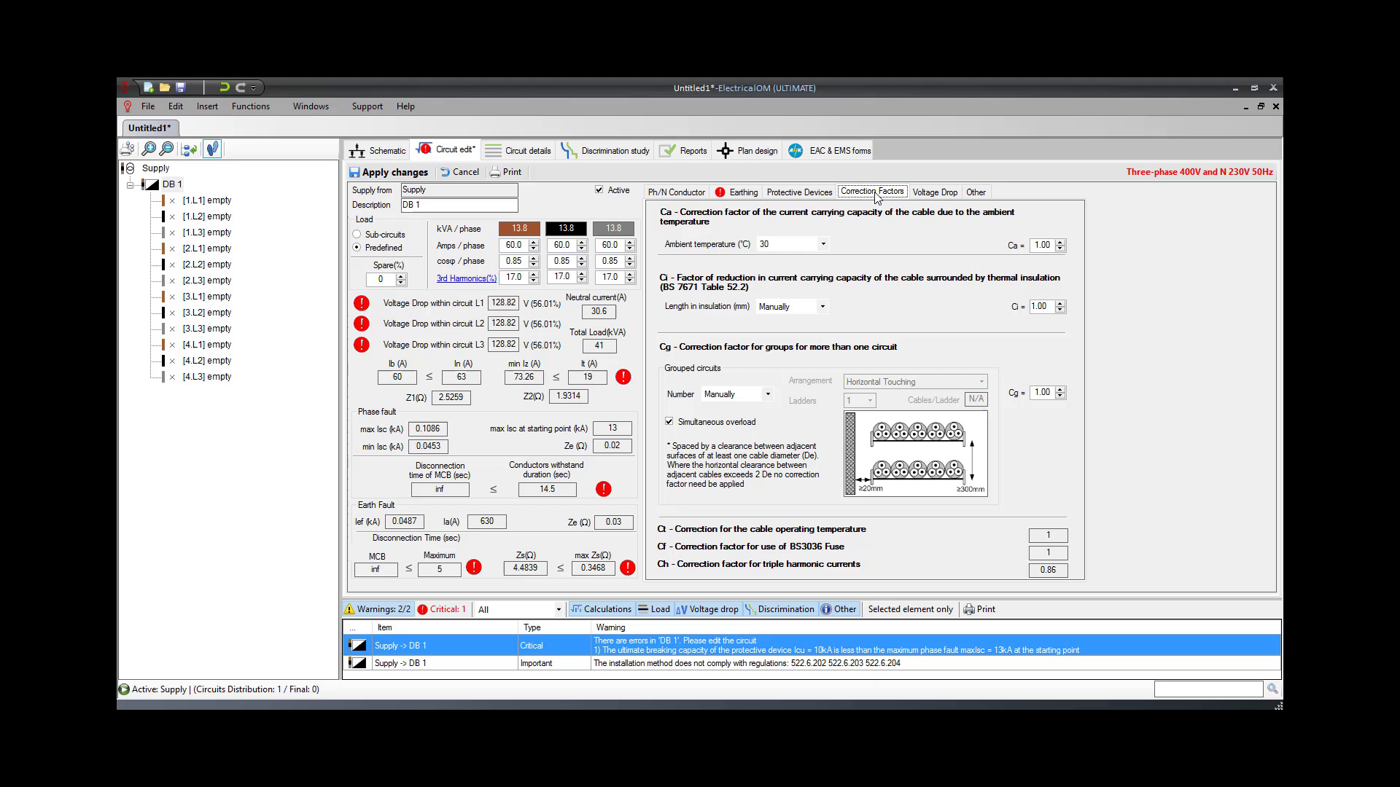
Use a single 5.00% (11.5 V) voltage drop limit without split, back on Ph/N Conductor.
click(929, 195)
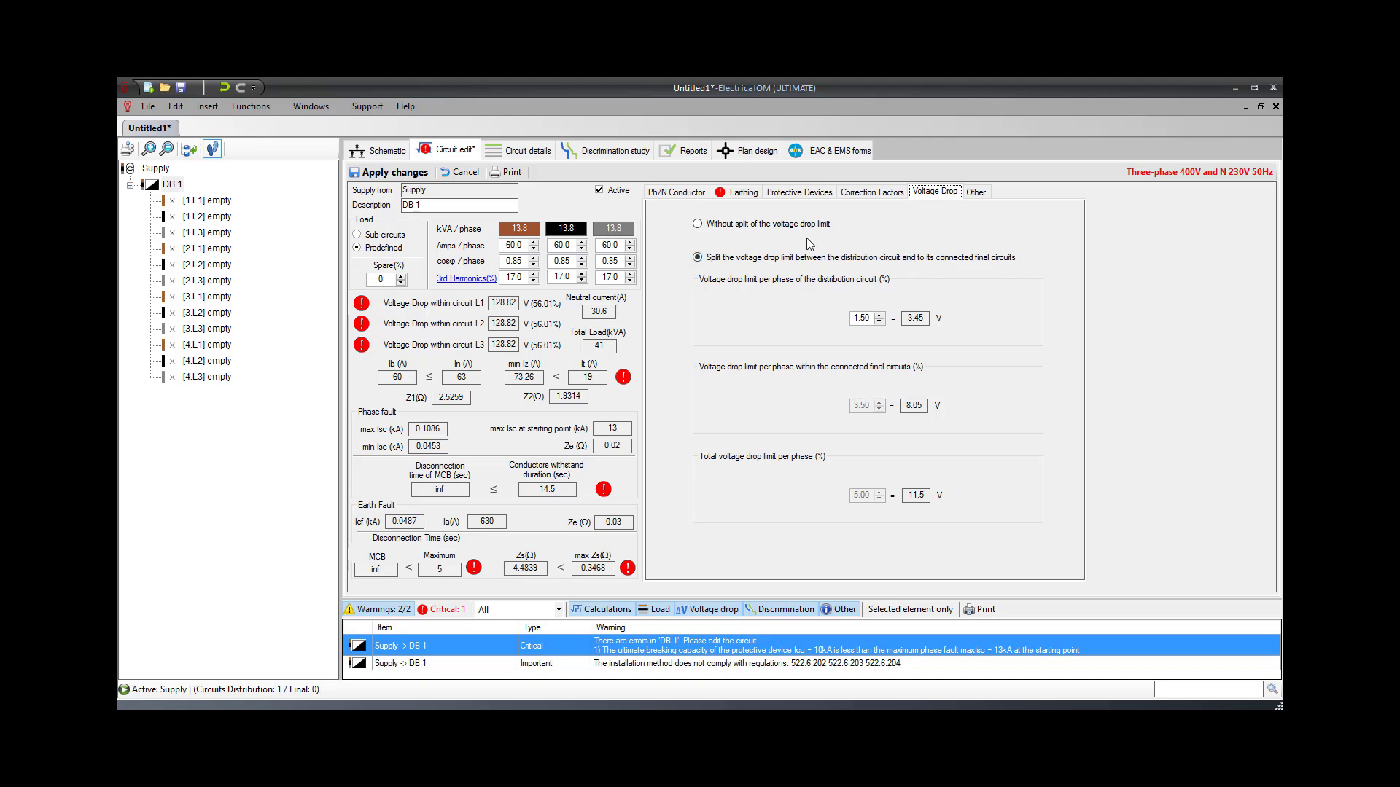
click(705, 229)
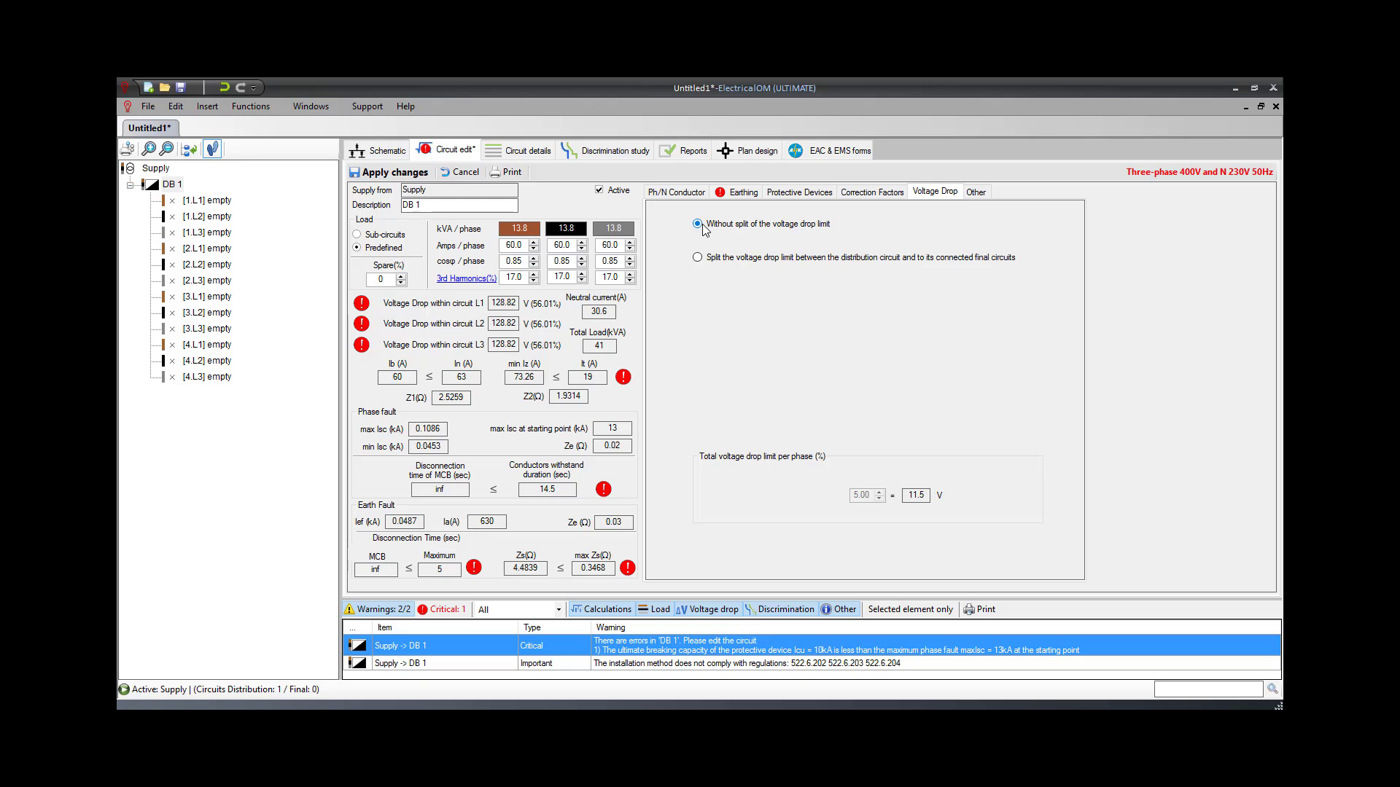
click(685, 194)
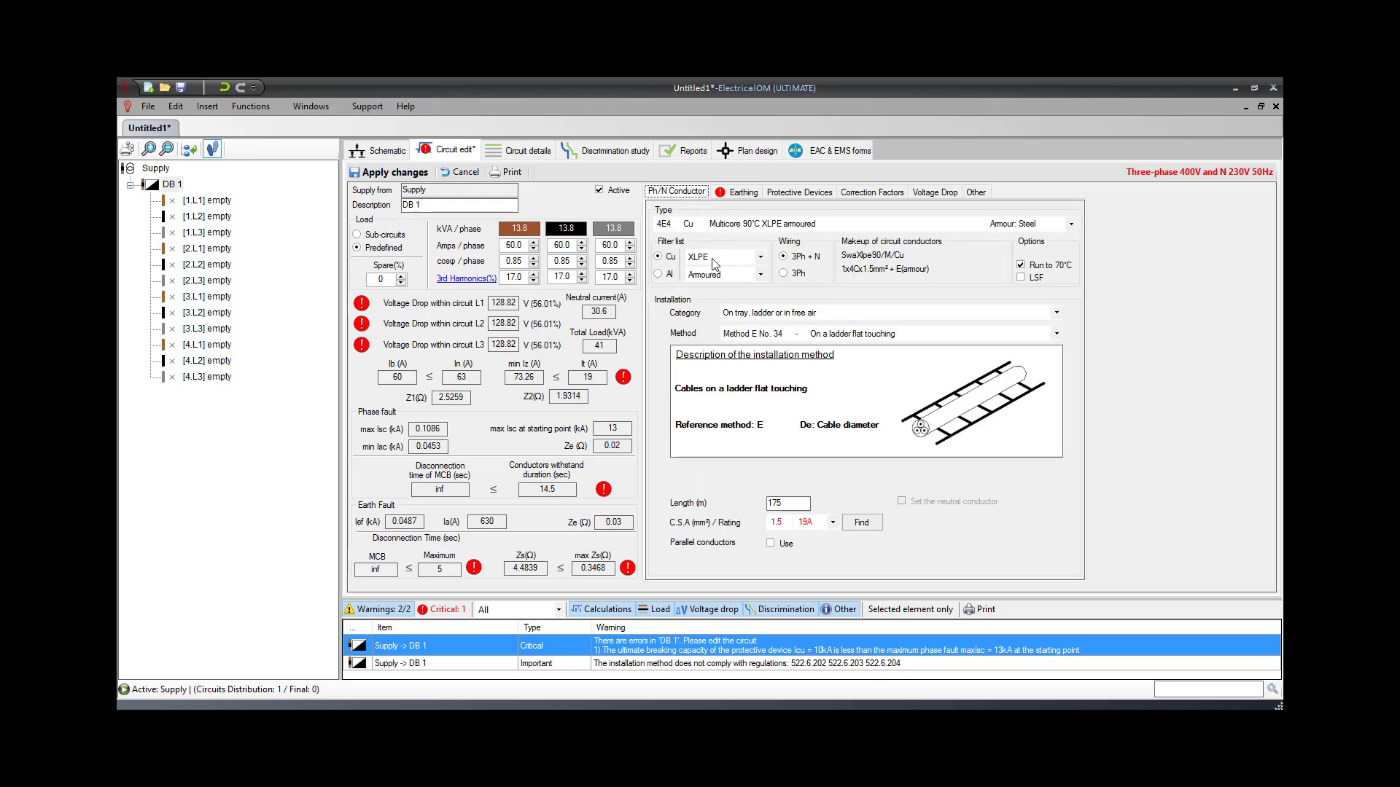
Auto-size the conductor, then select 50 mm² (163 A) and check the Zs 0.4802 Ω warning.
click(864, 530)
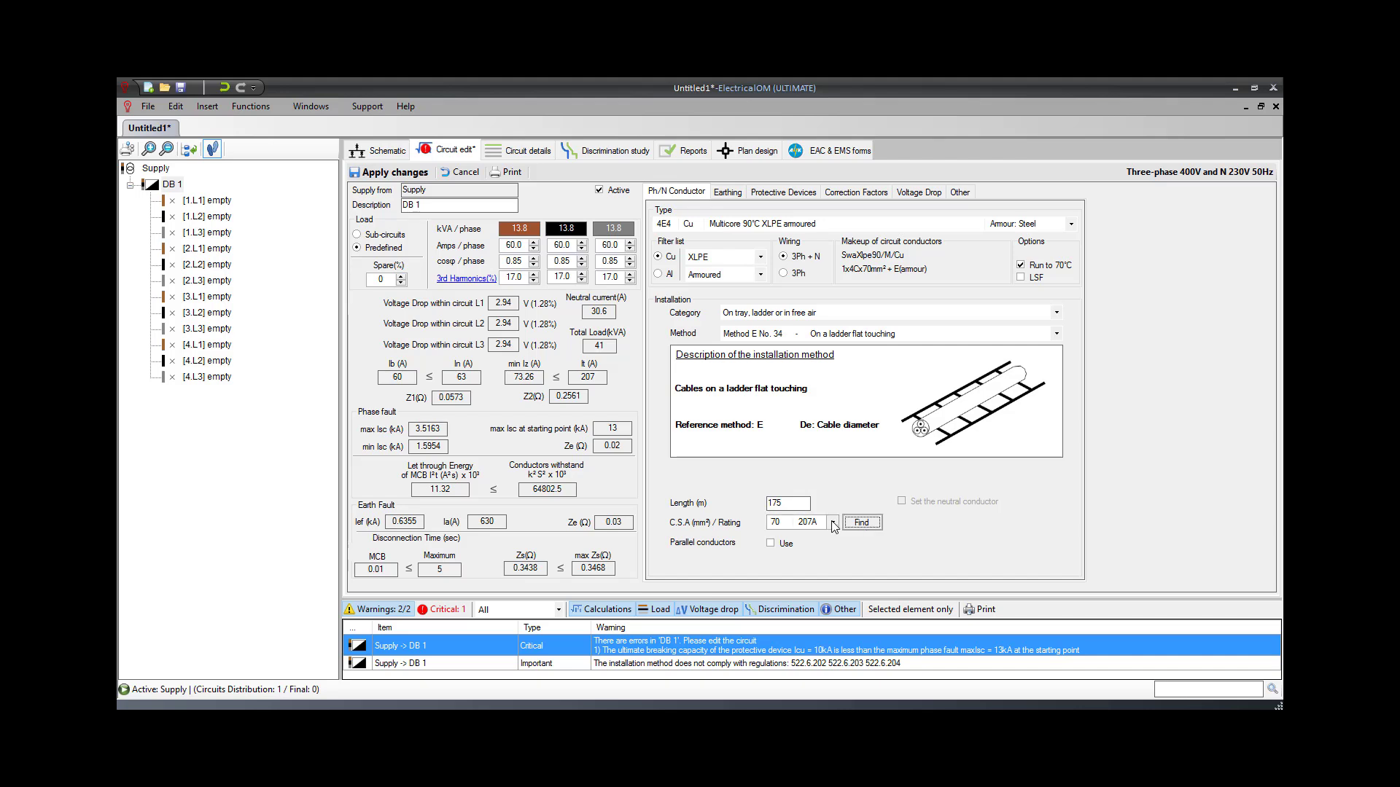
click(833, 522)
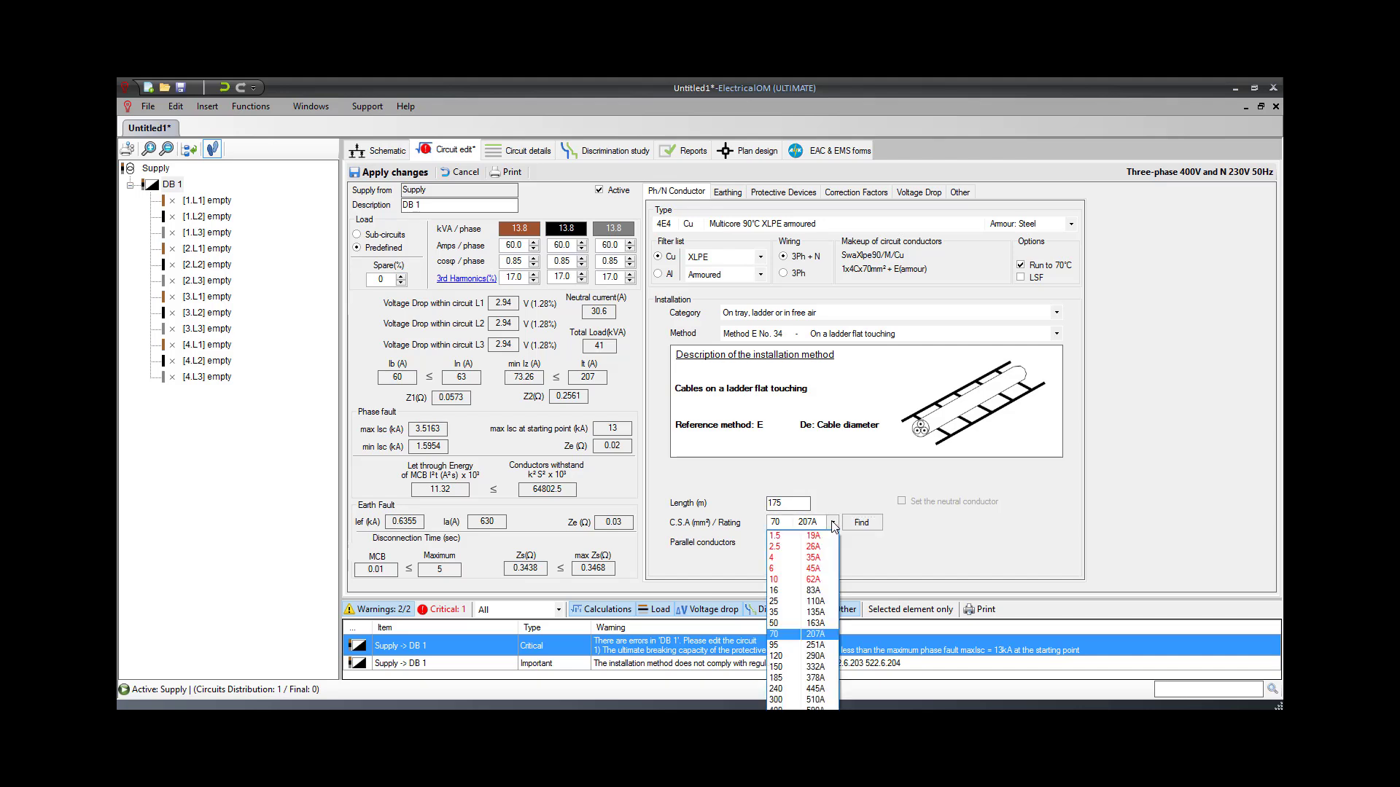
click(817, 624)
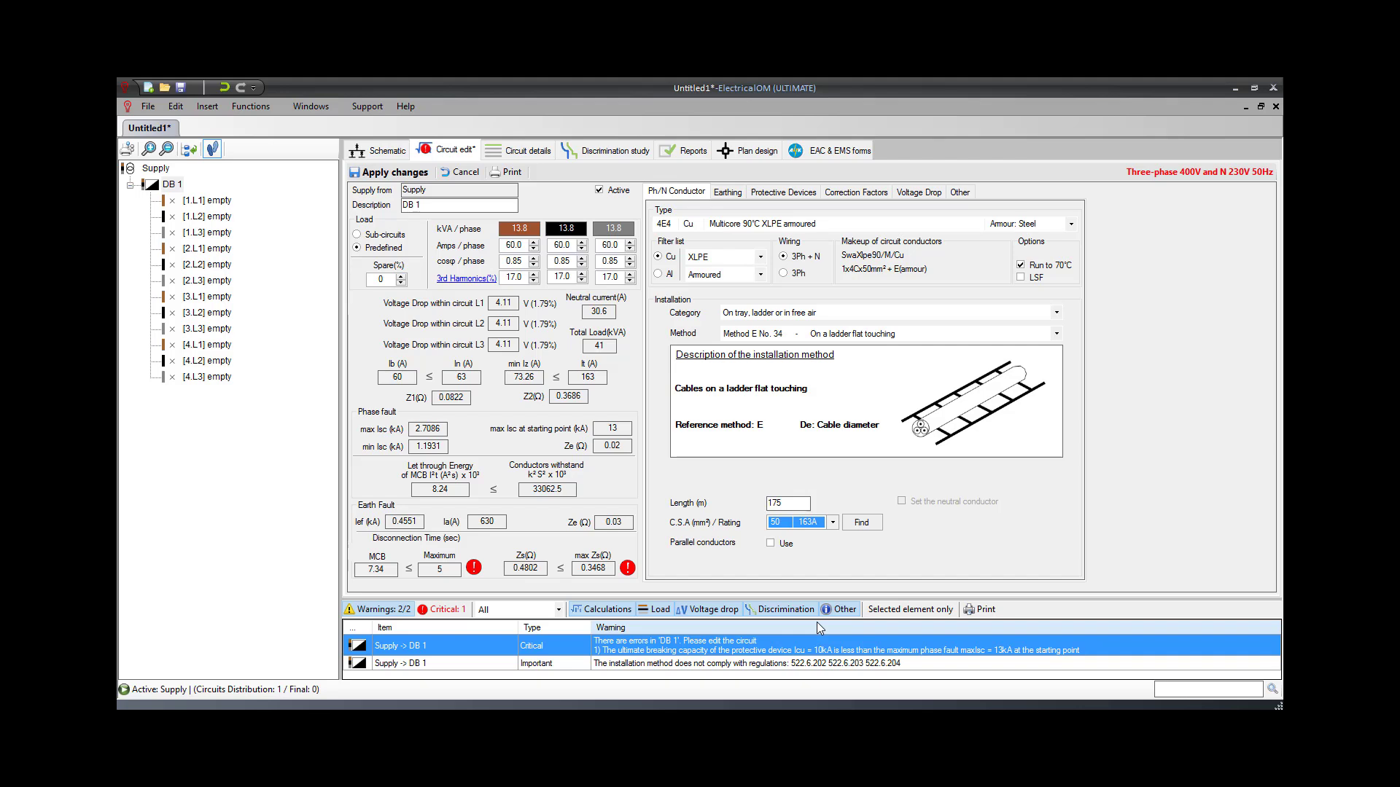
mouse_move(629, 570)
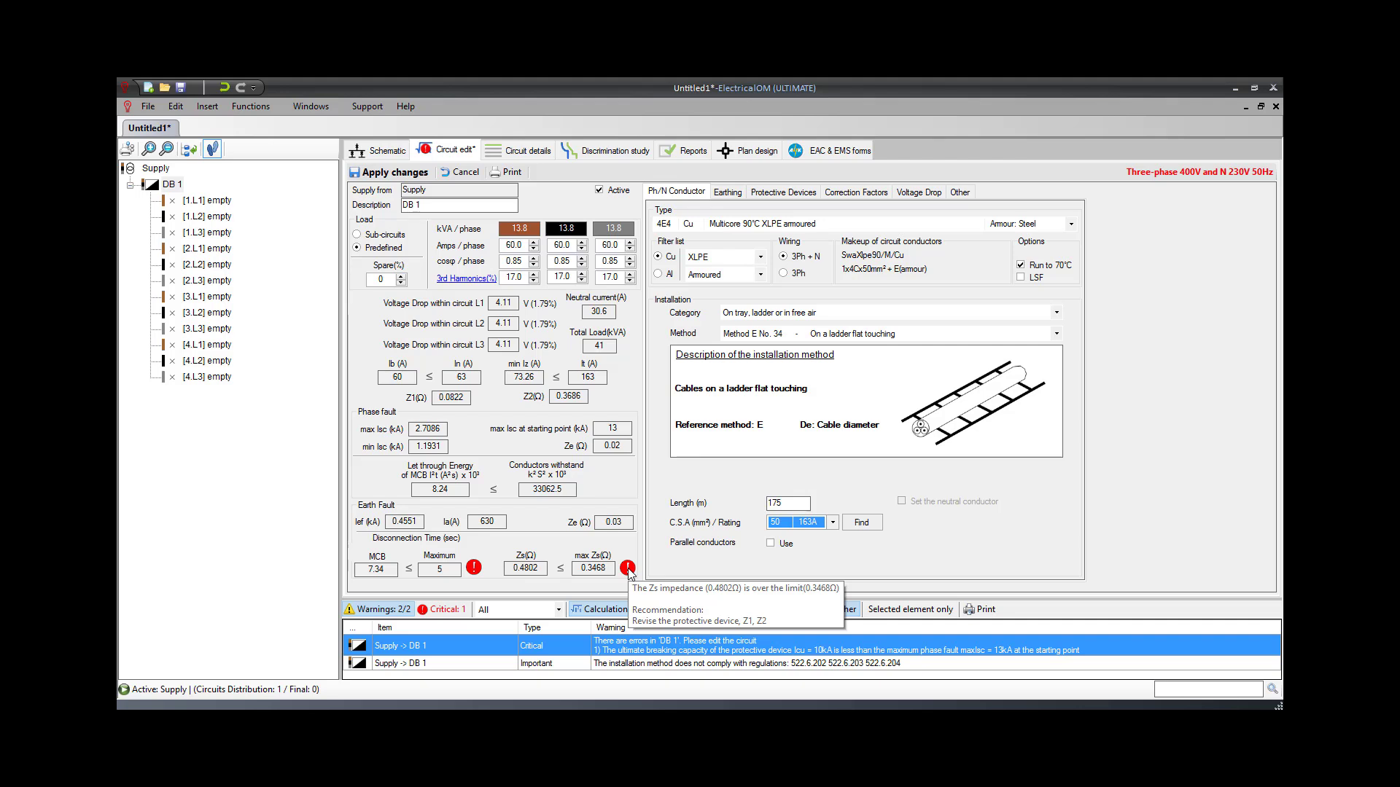
Re-size the feeder as two parallel 25 mm² conductors (110 A), bringing Zs to 0.3411 Ω.
click(862, 522)
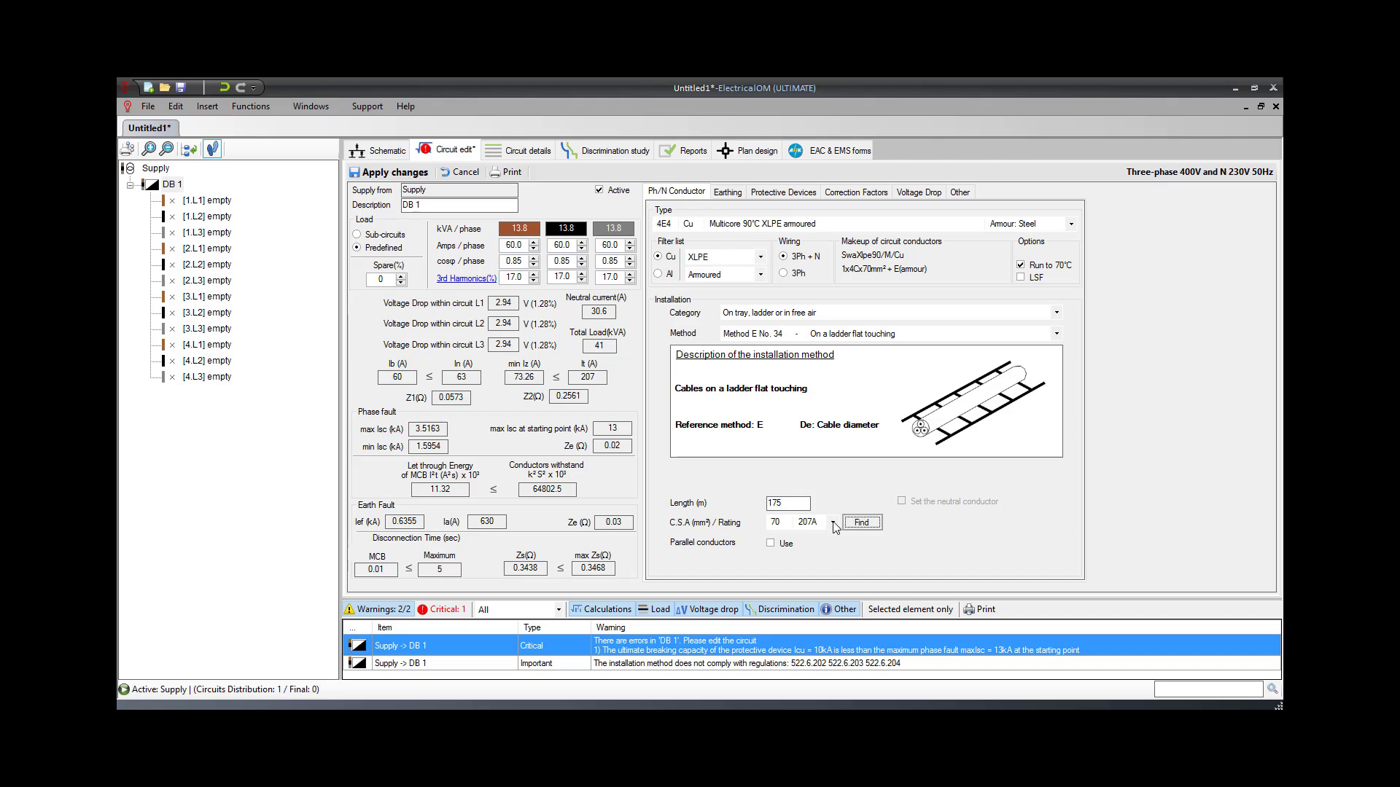
click(771, 544)
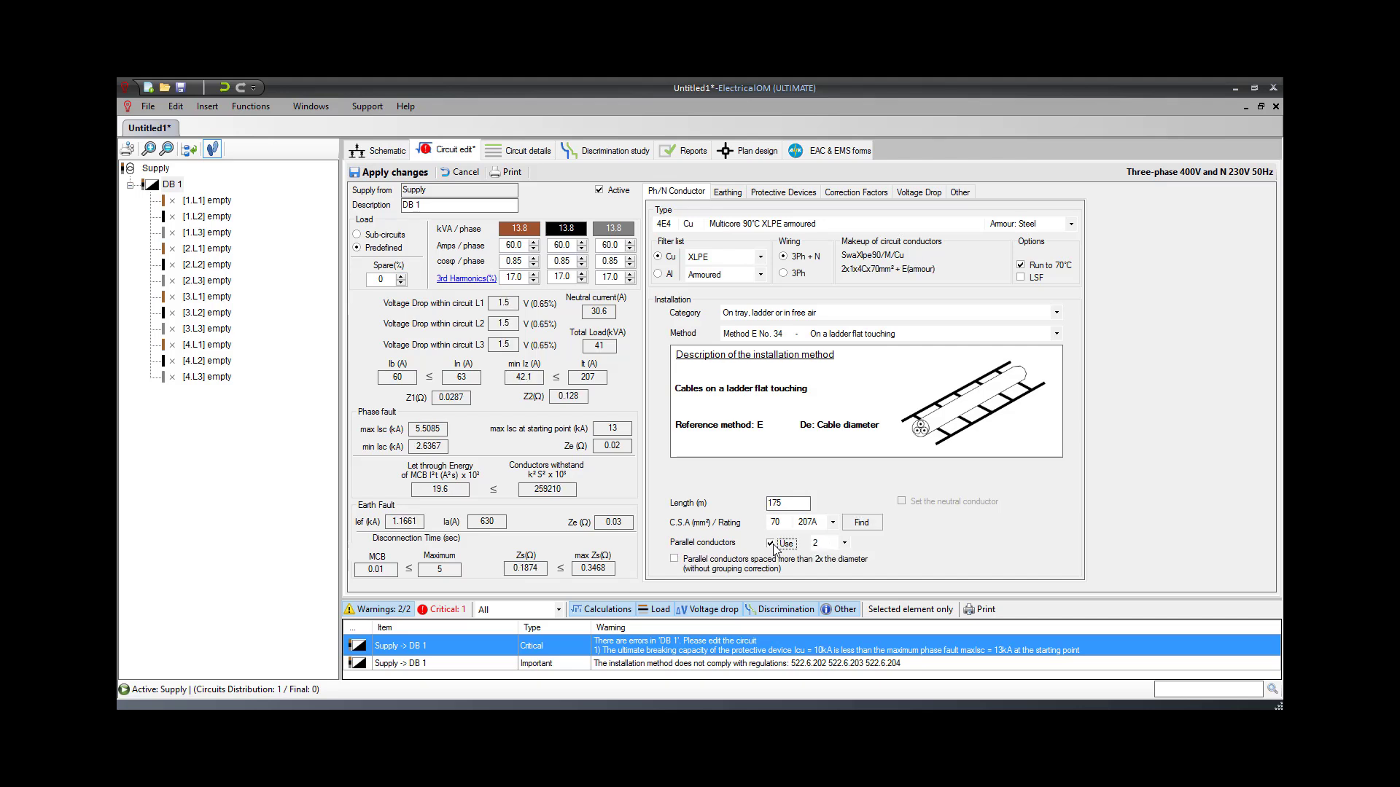
click(875, 524)
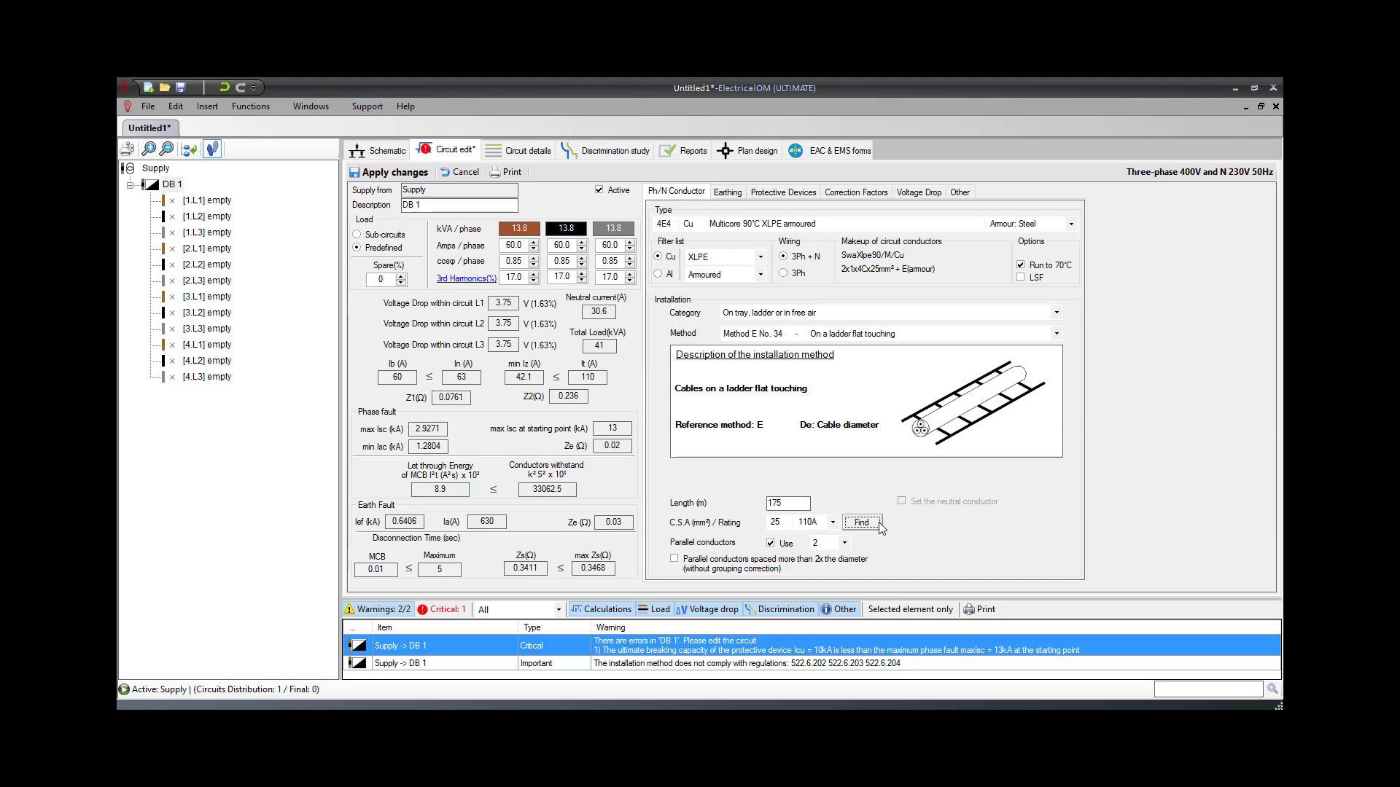
Apply the DB 1 feeder changes and print the calculations report.
click(431, 179)
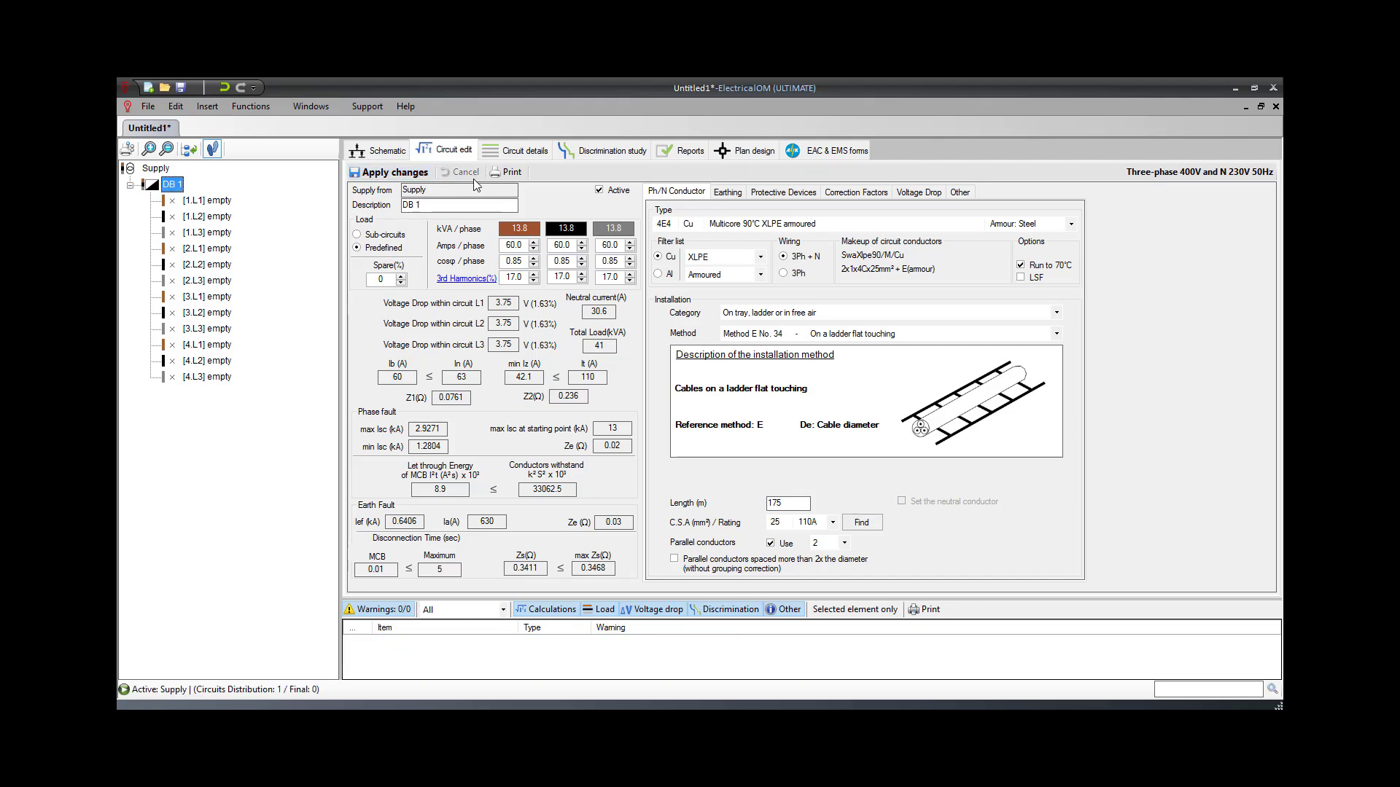
click(515, 175)
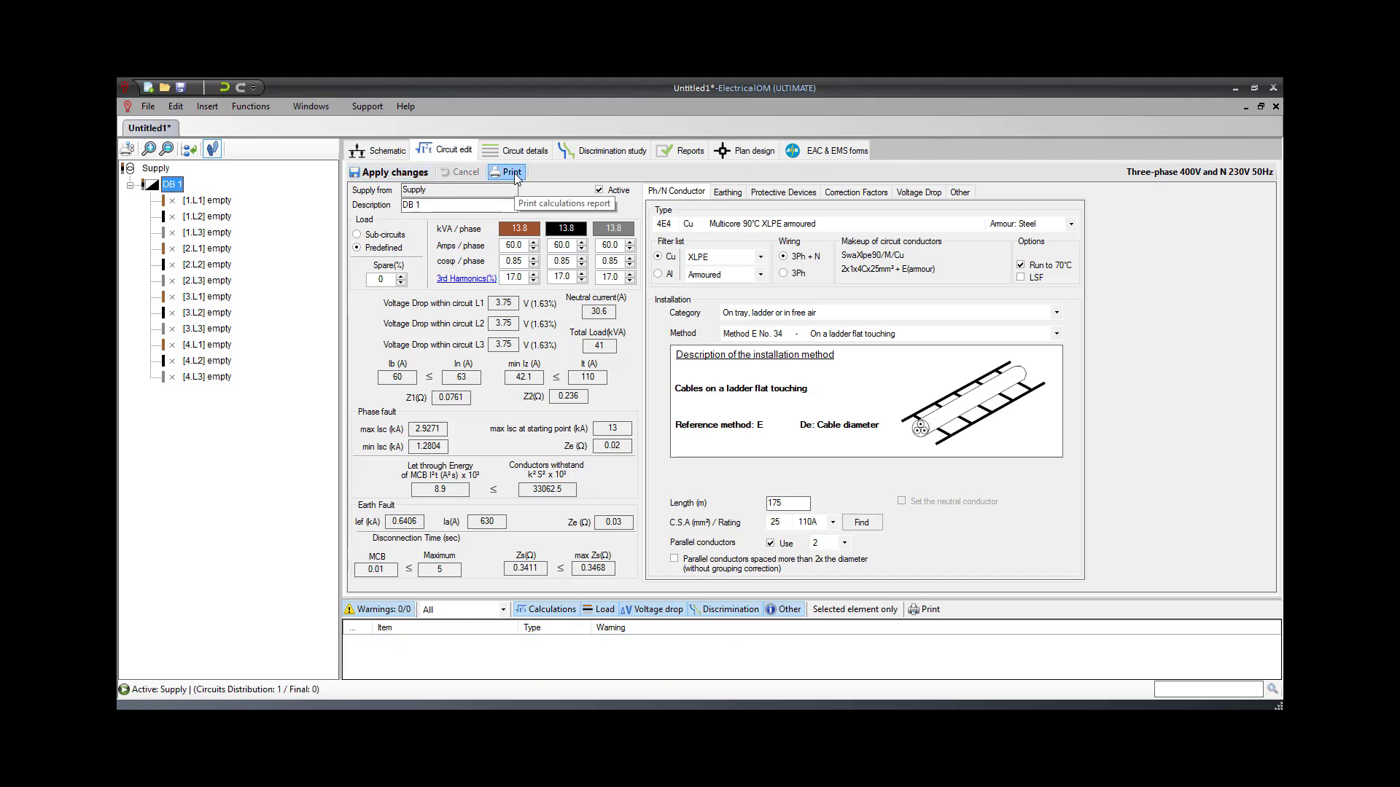